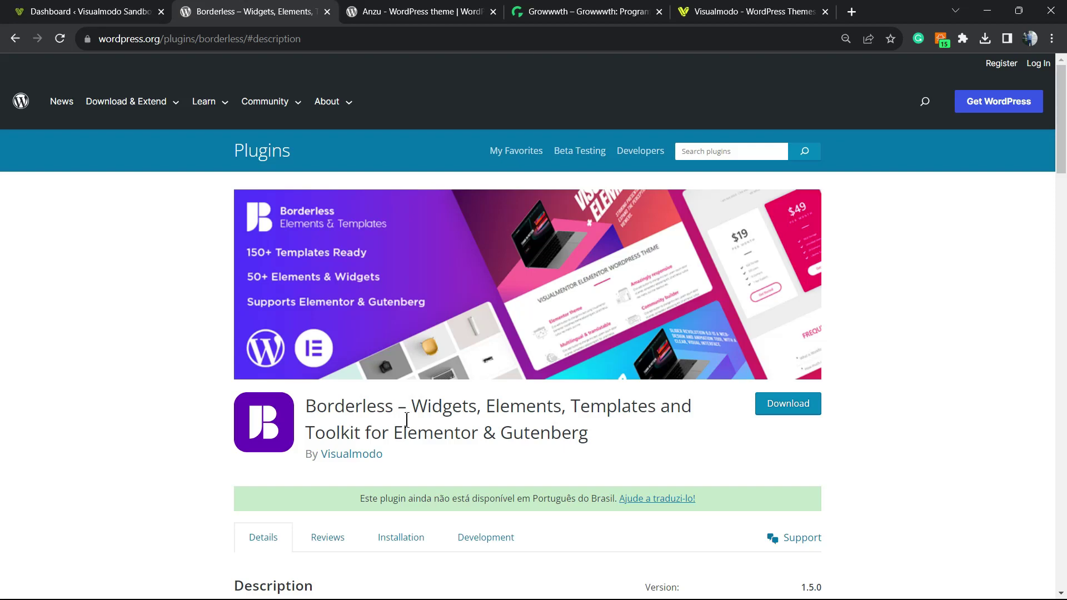
pyautogui.scroll(-2, 408, 417)
# Browse the Borderless plugin's Description, Reviews and Installation sections
pyautogui.click(327, 398)
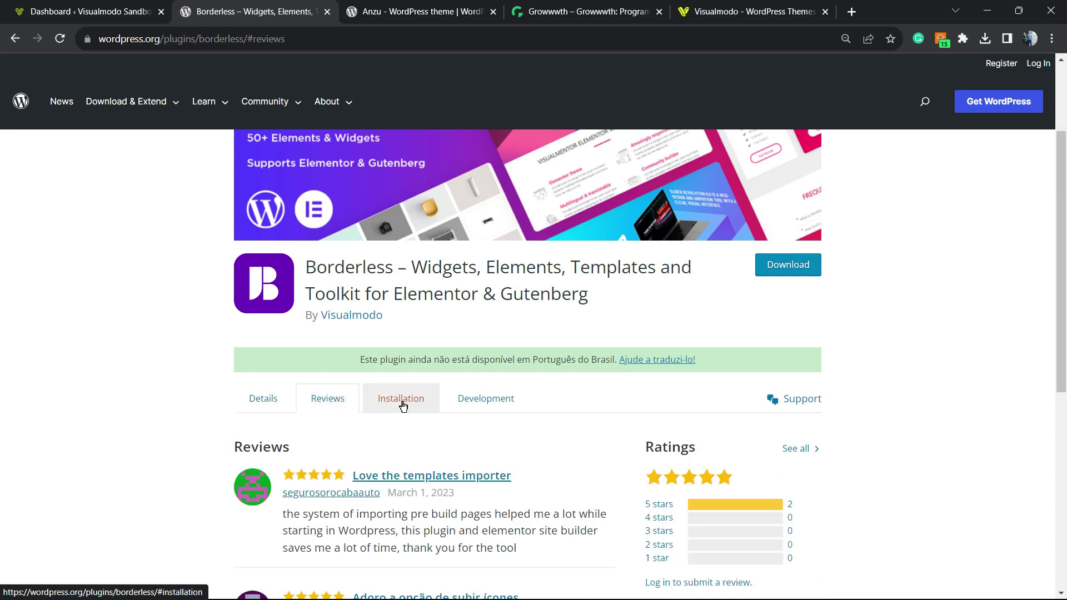
pyautogui.click(401, 398)
pyautogui.click(326, 398)
pyautogui.click(263, 397)
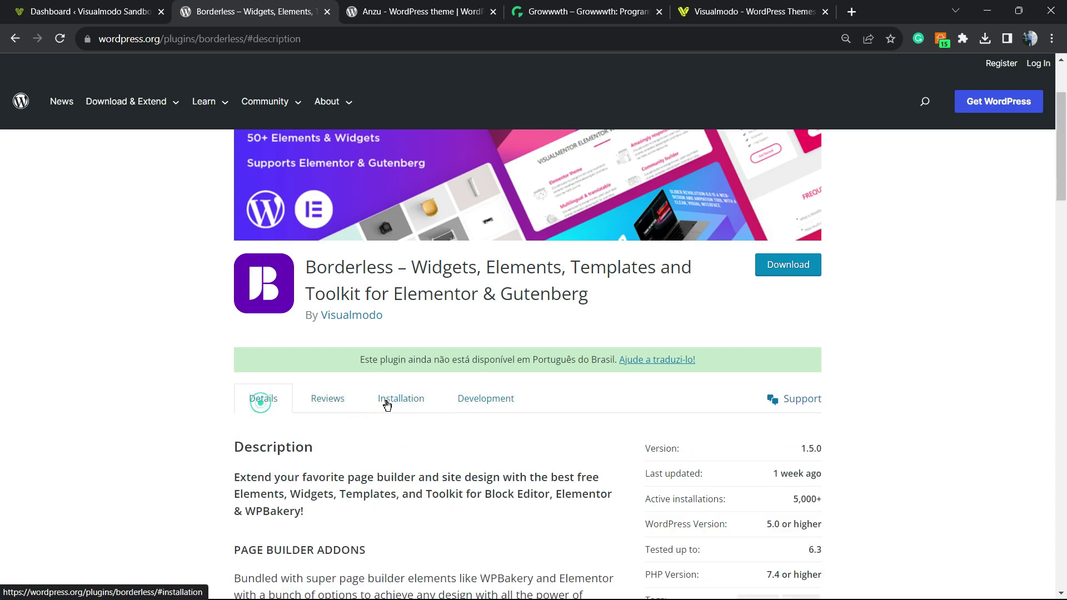
pyautogui.click(400, 398)
pyautogui.click(327, 397)
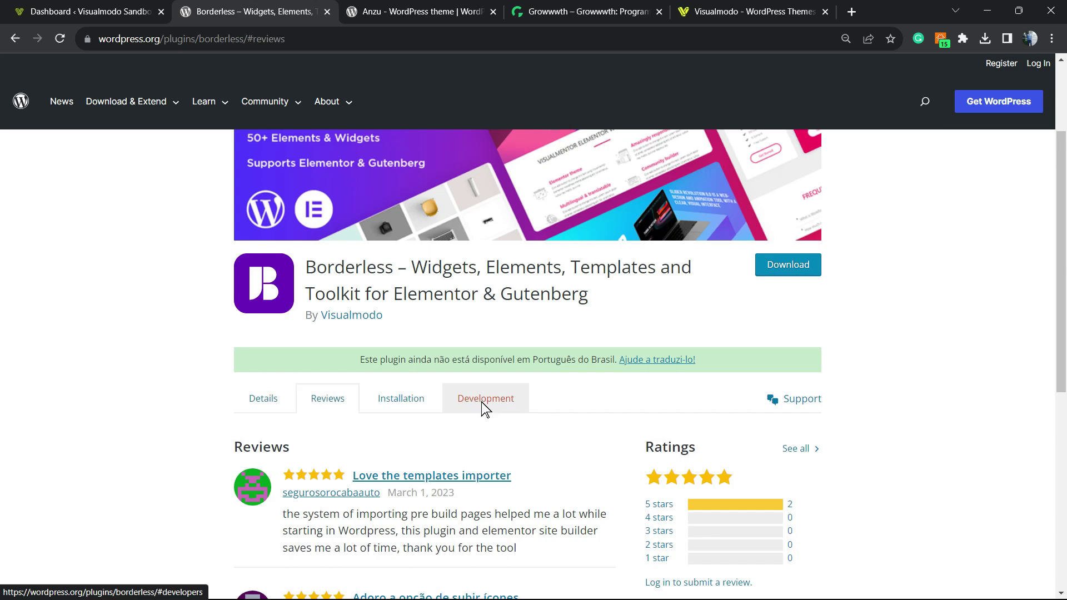
pyautogui.click(413, 397)
pyautogui.click(344, 398)
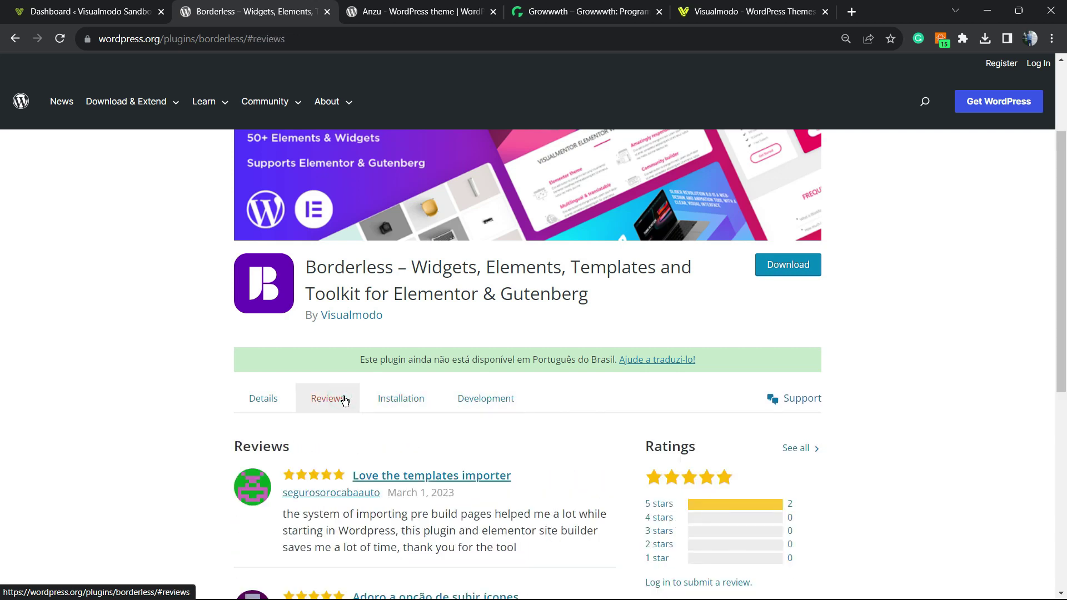
pyautogui.click(263, 398)
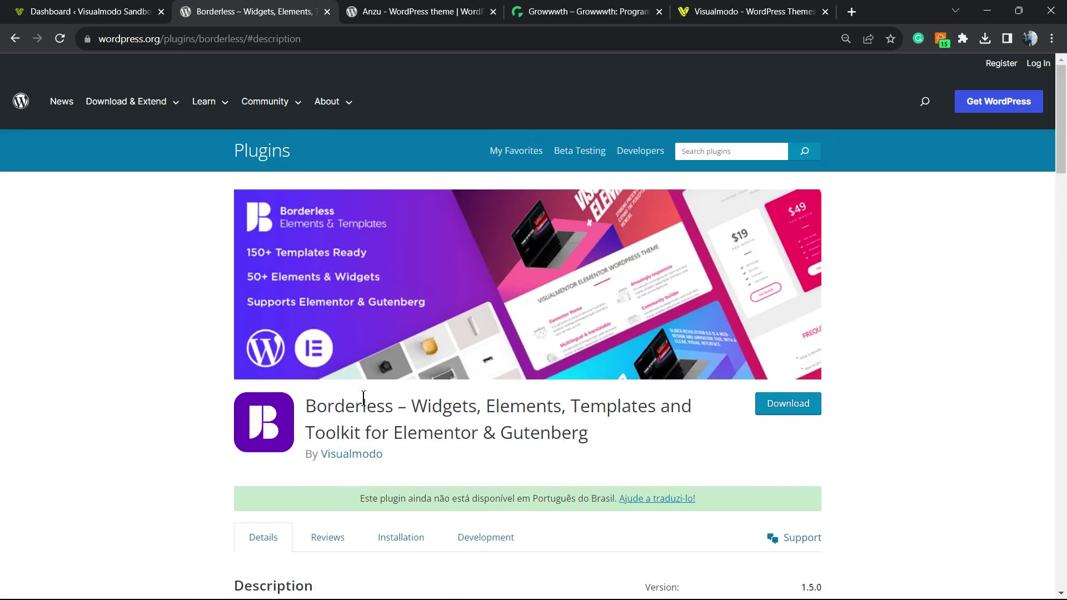
pyautogui.scroll(-2, 363, 398)
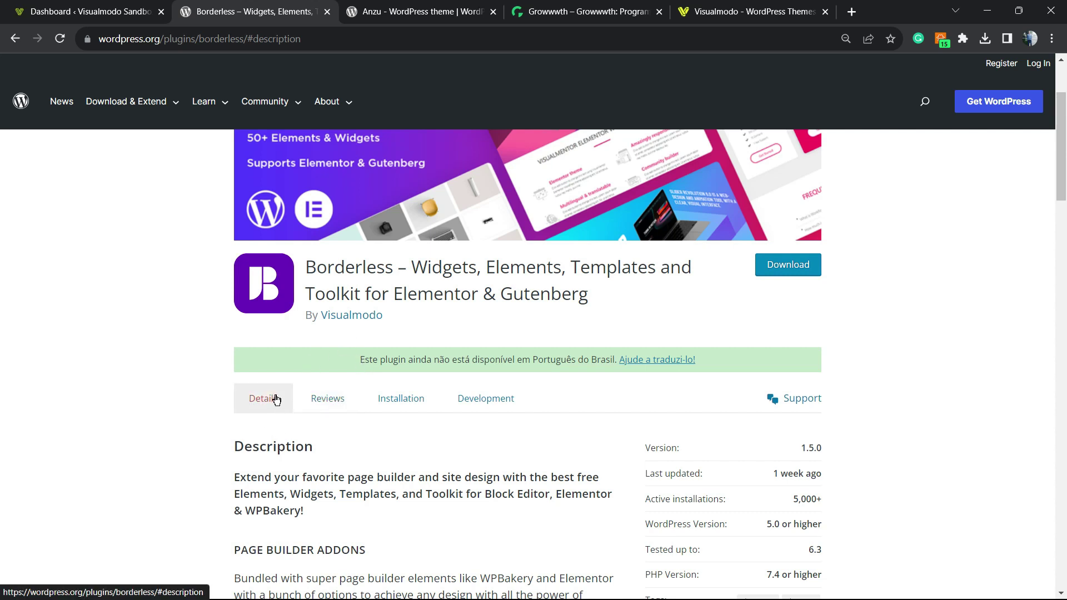
# Check the Borderless Development info, revisit the other sections, then return to the dashboard
pyautogui.click(327, 398)
pyautogui.click(401, 401)
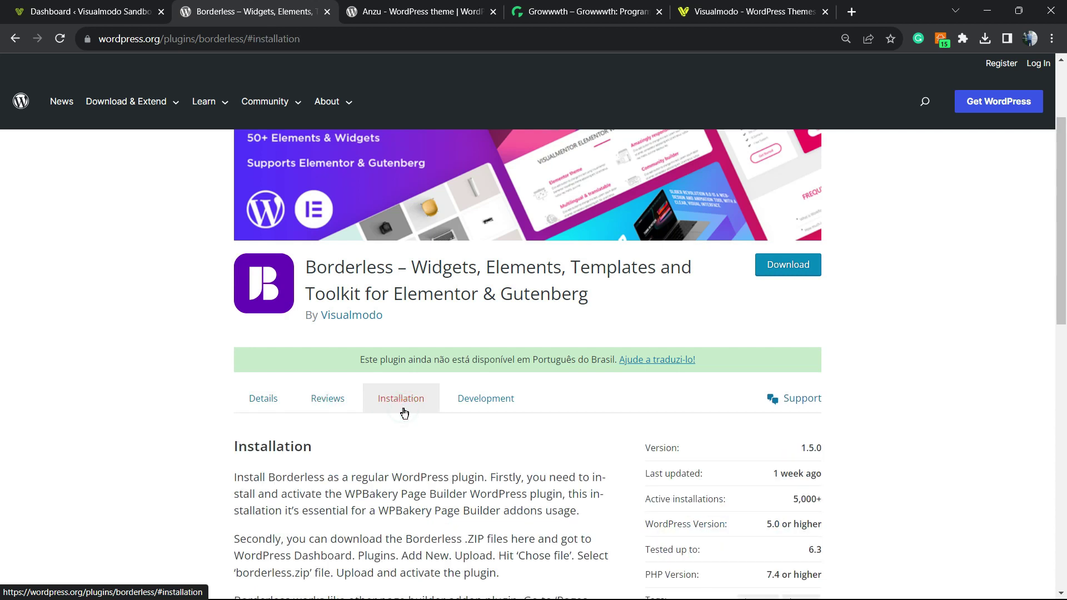
pyautogui.click(472, 410)
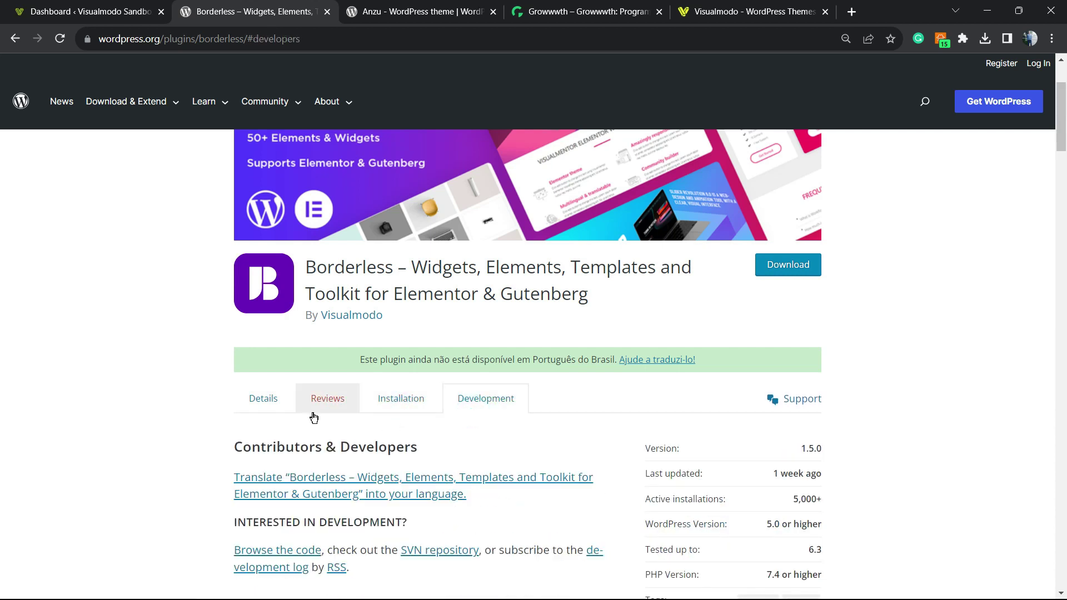
pyautogui.click(279, 404)
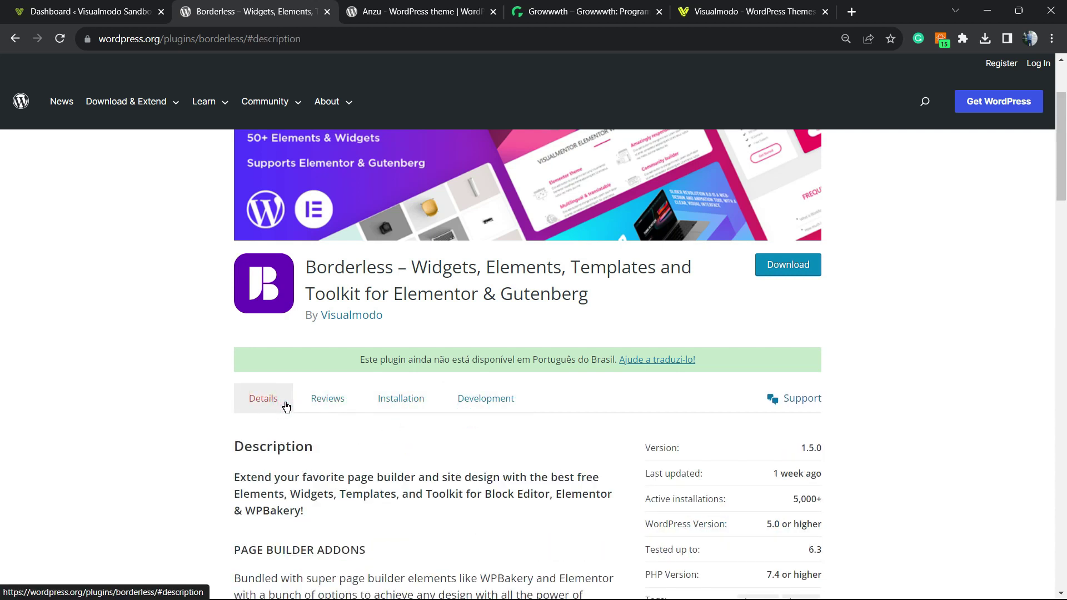
pyautogui.click(327, 397)
pyautogui.click(401, 398)
pyautogui.click(487, 397)
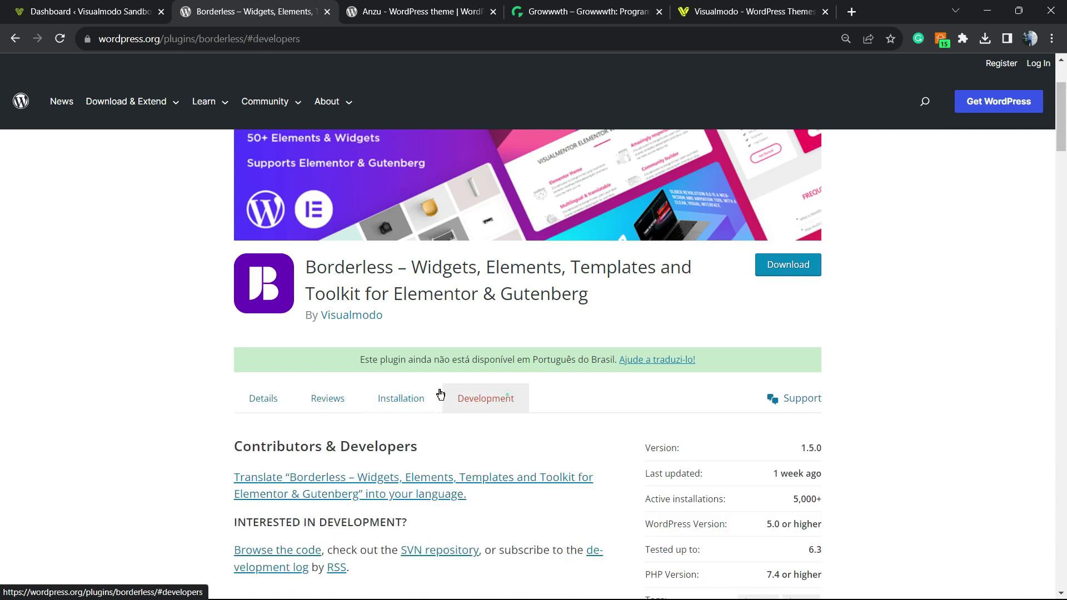
pyautogui.click(277, 401)
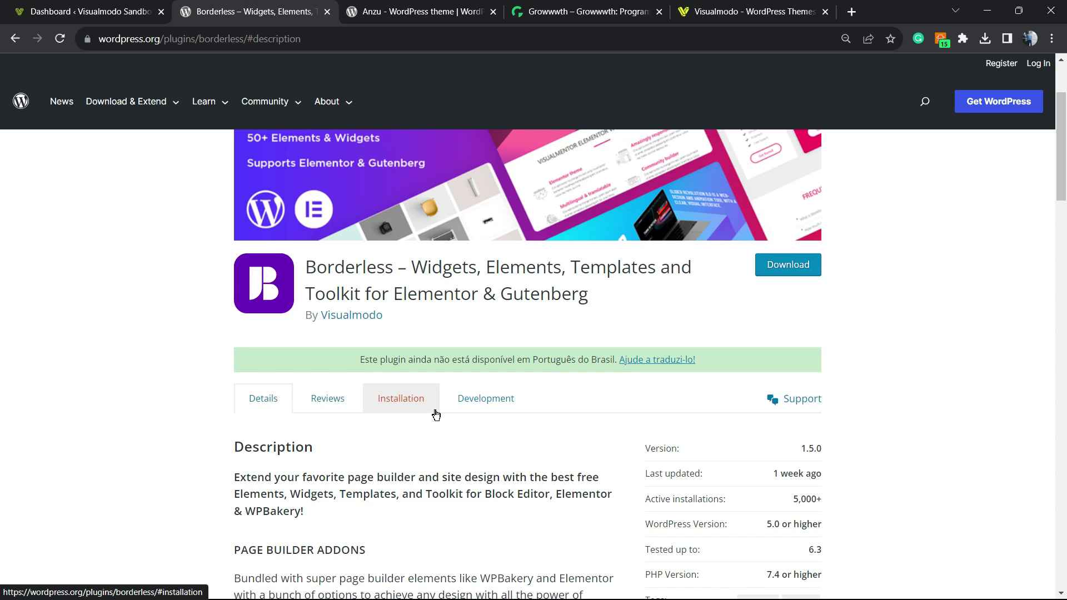
pyautogui.scroll(3, 435, 414)
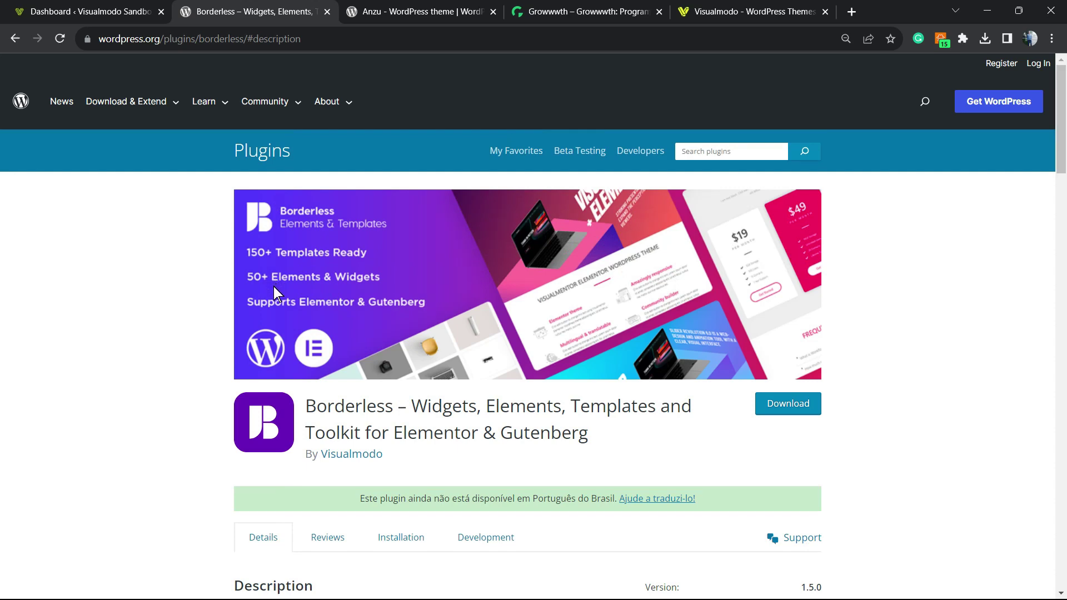
pyautogui.click(88, 11)
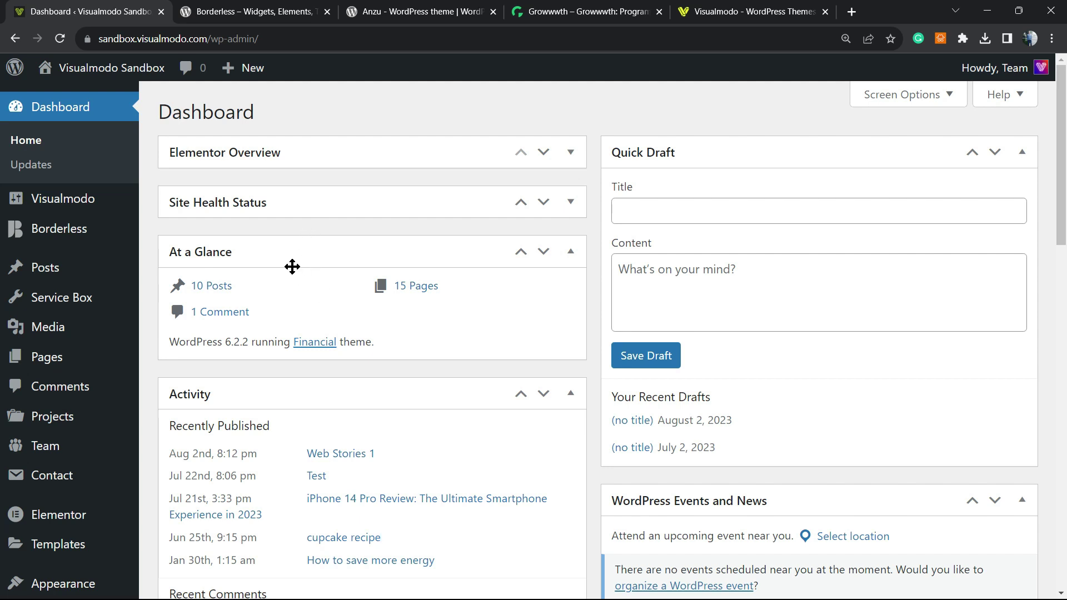
pyautogui.scroll(-3, 72, 250)
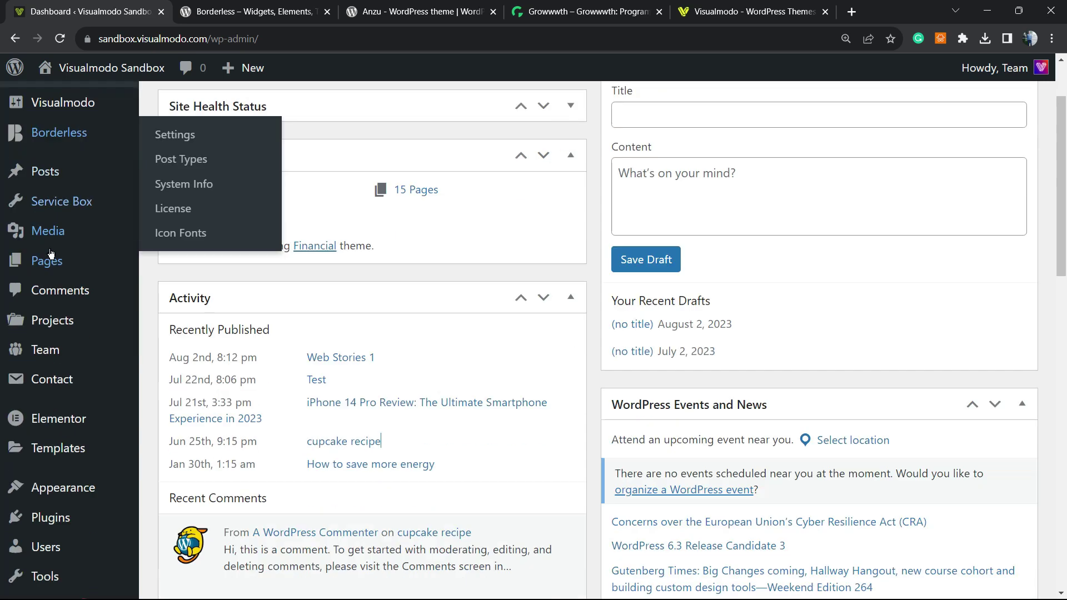
pyautogui.scroll(-3, 70, 310)
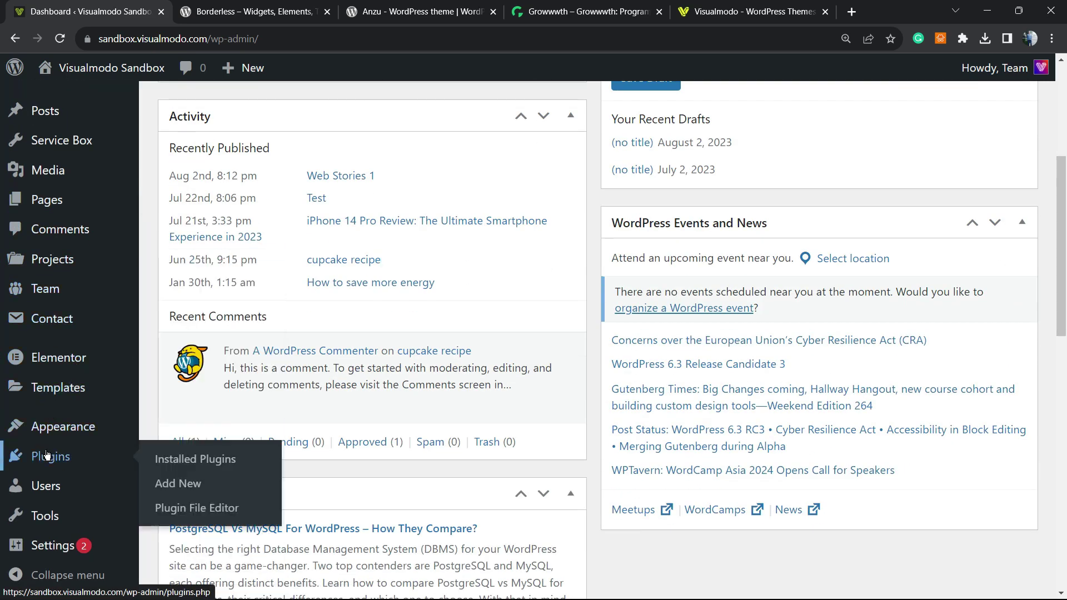
# Go to Plugins > Add New and focus the plugin search box
pyautogui.click(177, 483)
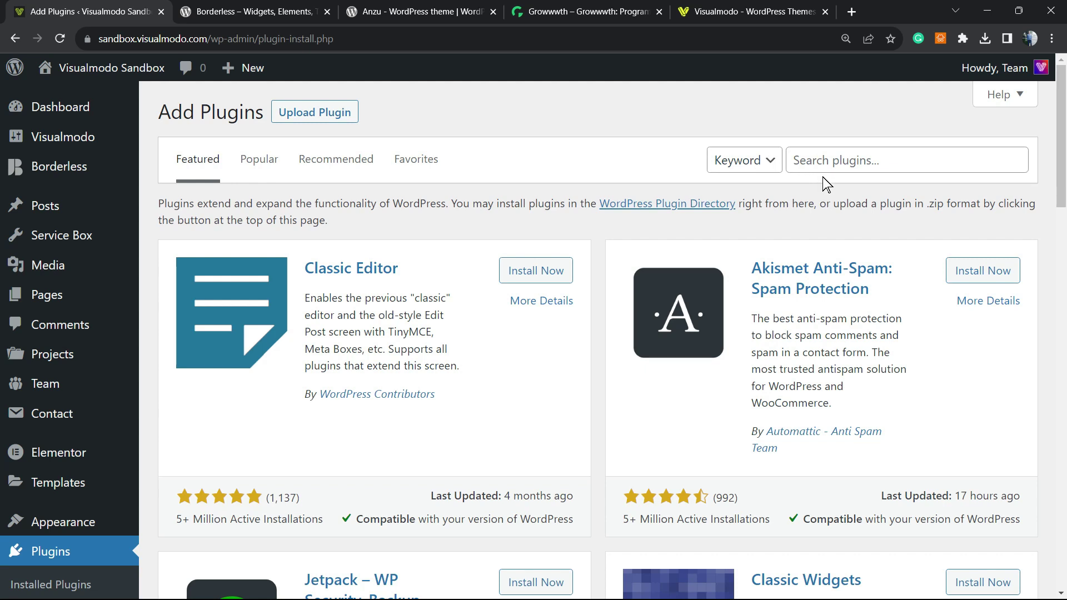
pyautogui.click(868, 160)
pyautogui.write('Tabs Responsive')
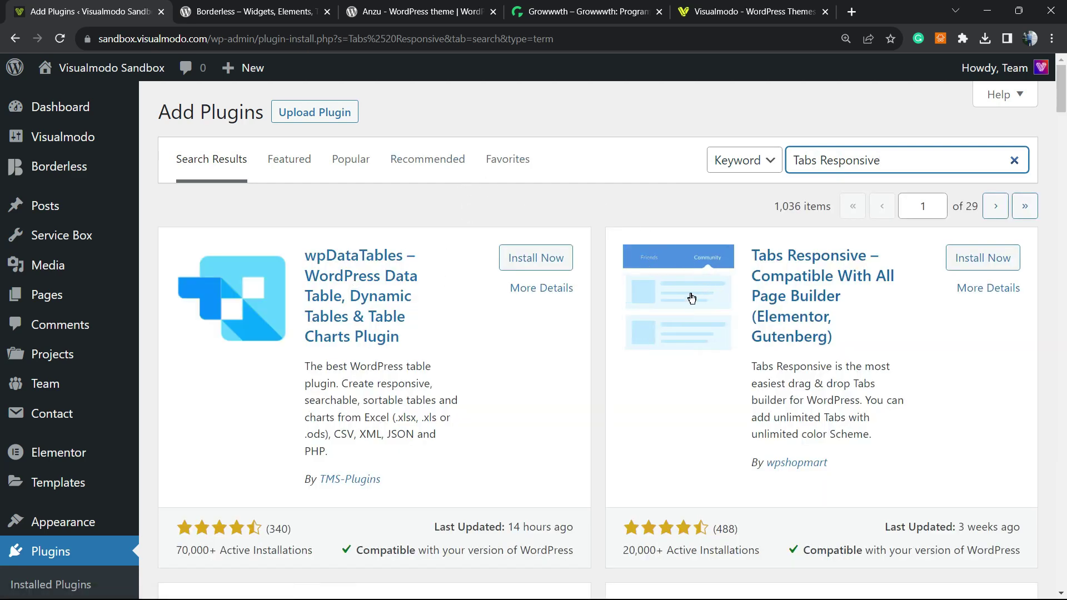
pyautogui.scroll(-2, 743, 325)
# Install and activate the Tabs Responsive plugin by wpshopmart
pyautogui.moveTo(828, 324); pyautogui.dragTo(765, 324)
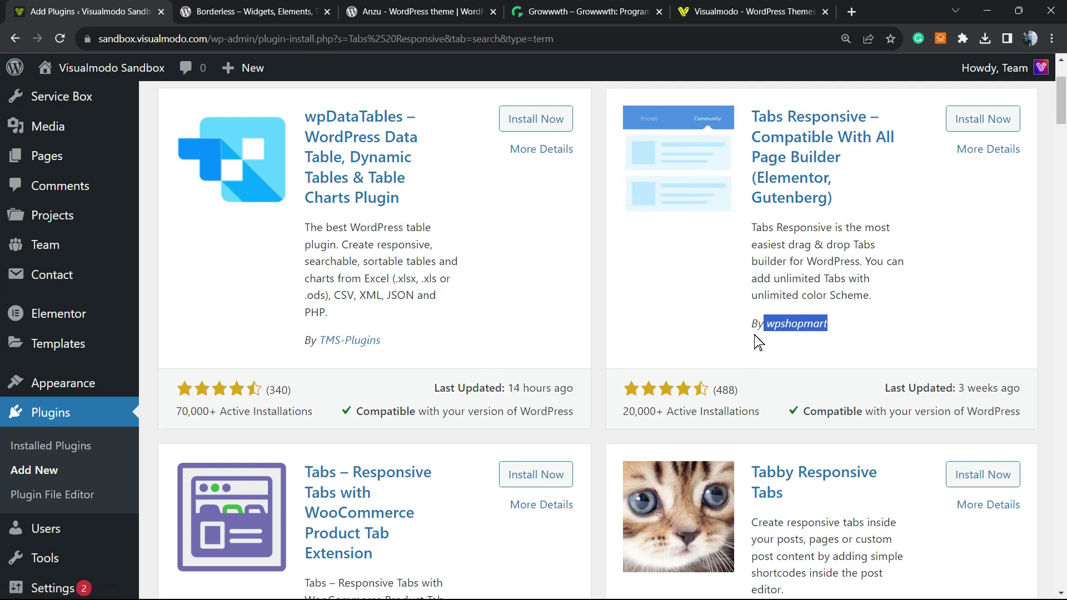
pyautogui.scroll(2, 759, 341)
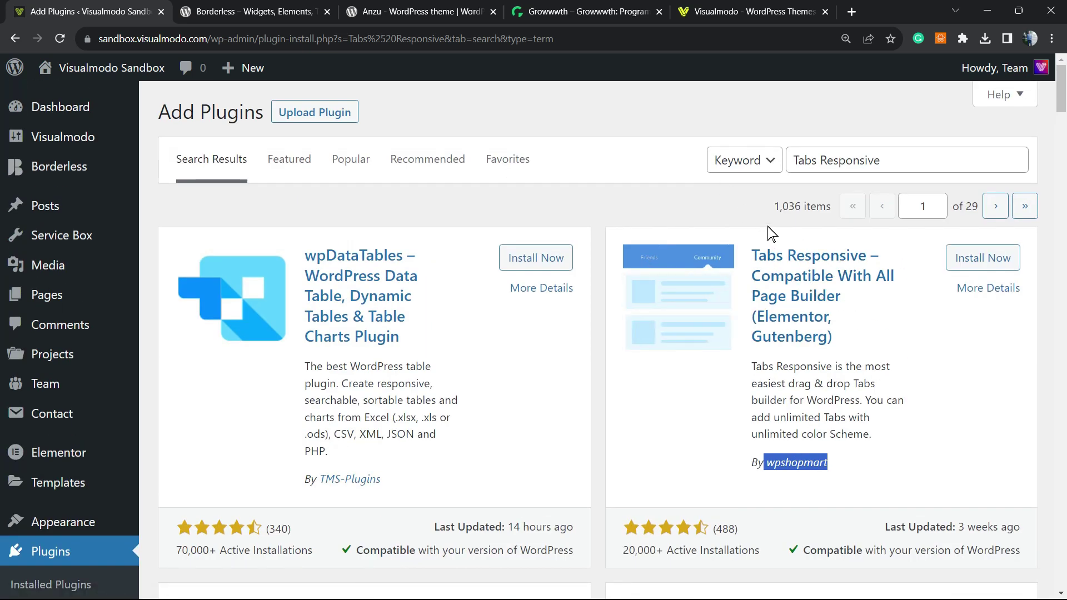
pyautogui.click(983, 258)
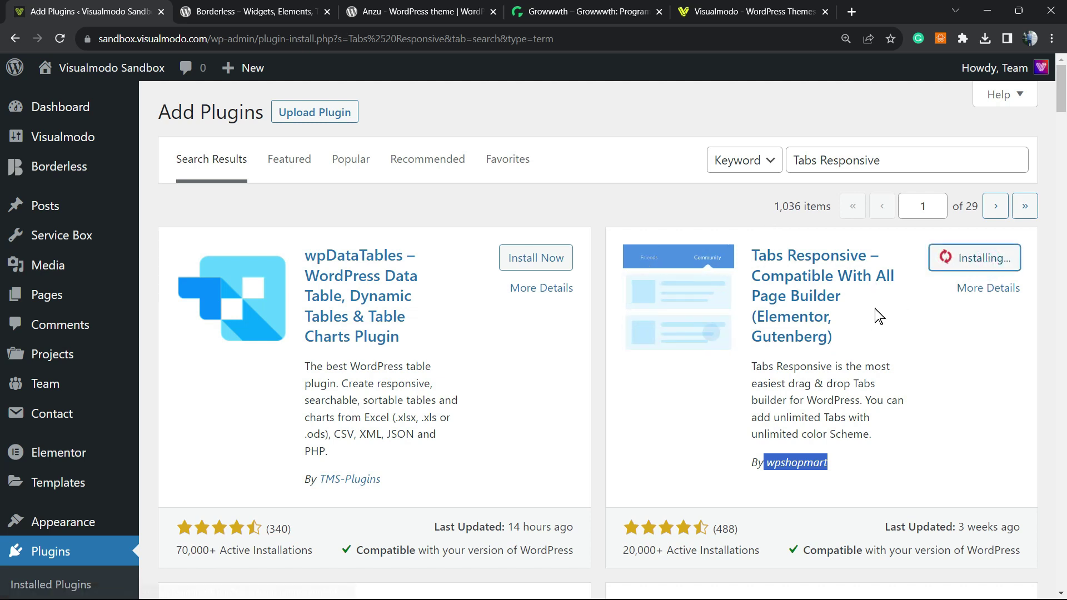
pyautogui.click(973, 260)
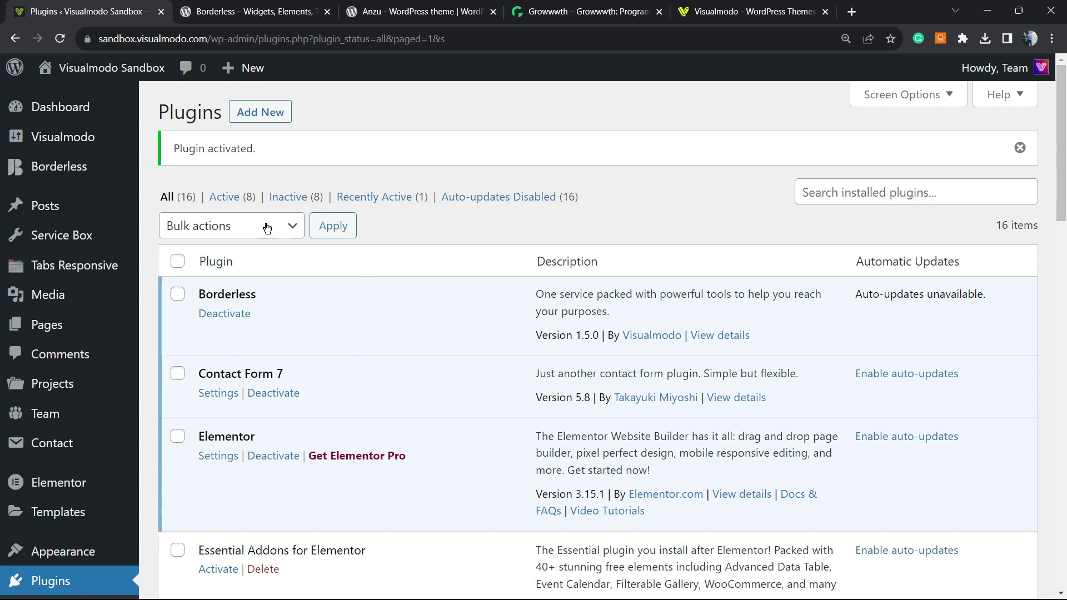
pyautogui.moveTo(74, 265)
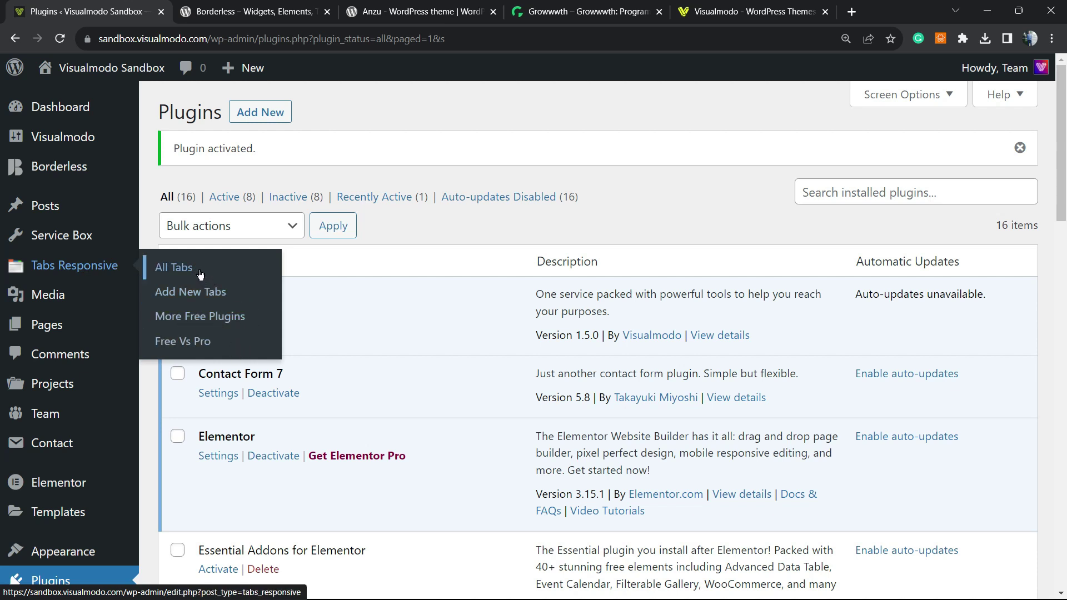
# Go to the empty All Tabs list and start a new Tabs Responsive tab set
pyautogui.click(173, 268)
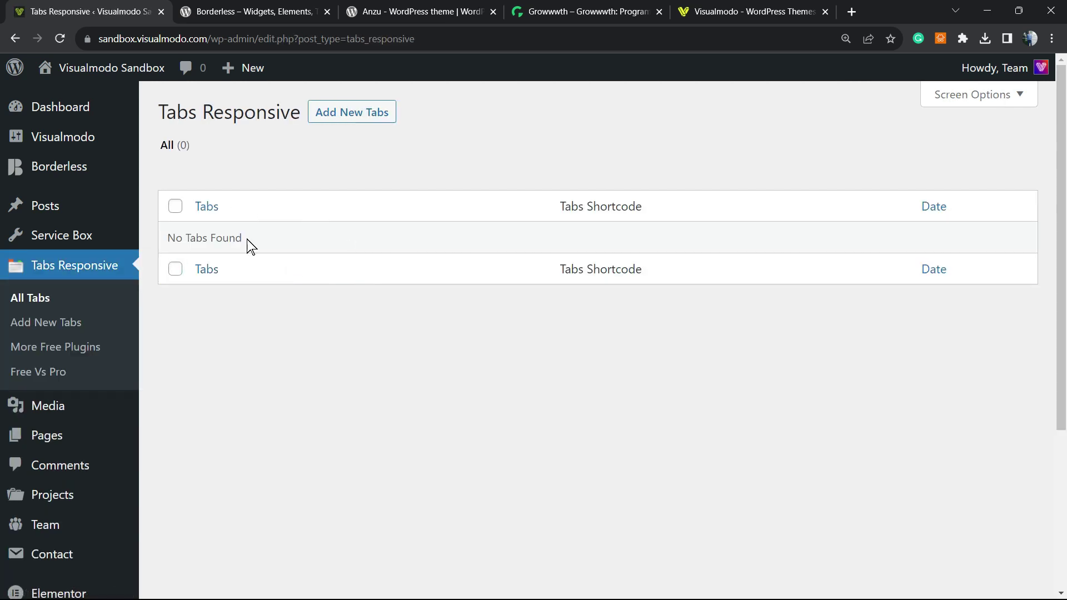
pyautogui.click(336, 121)
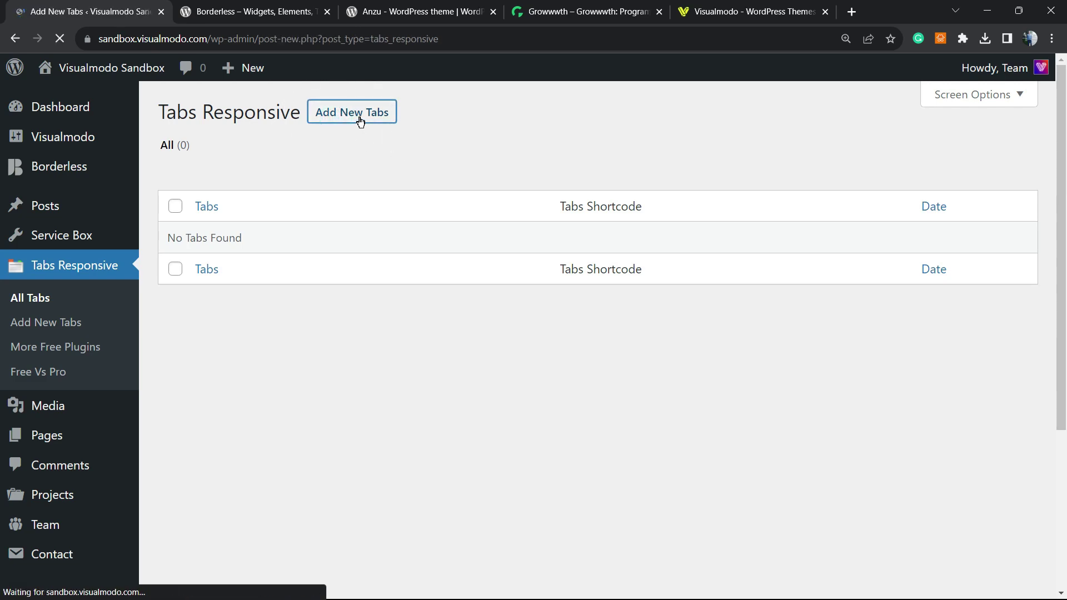
pyautogui.scroll(-2, 376, 305)
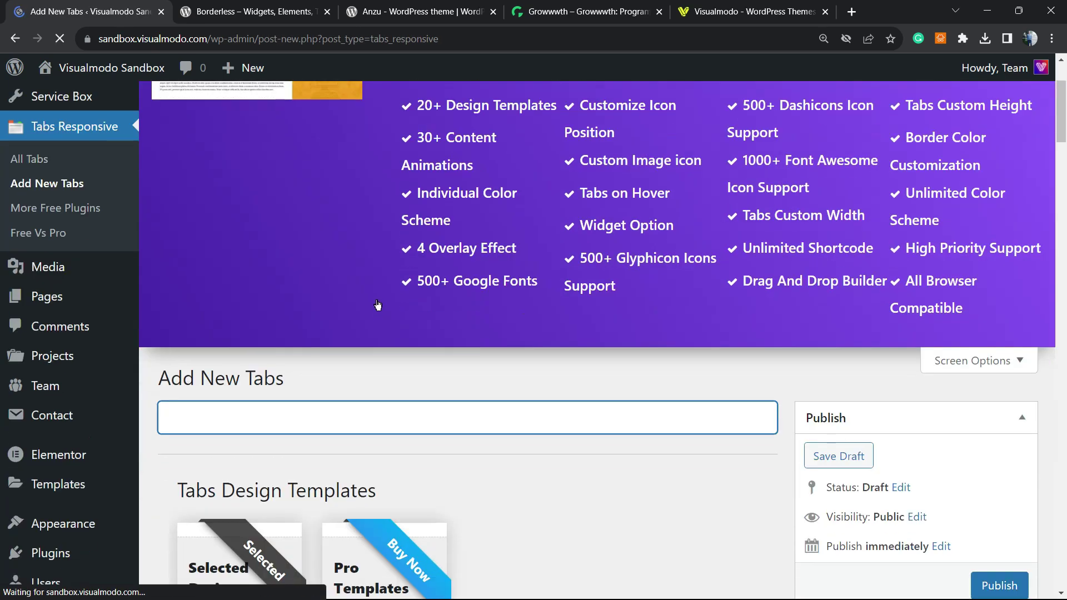
pyautogui.scroll(-2, 377, 305)
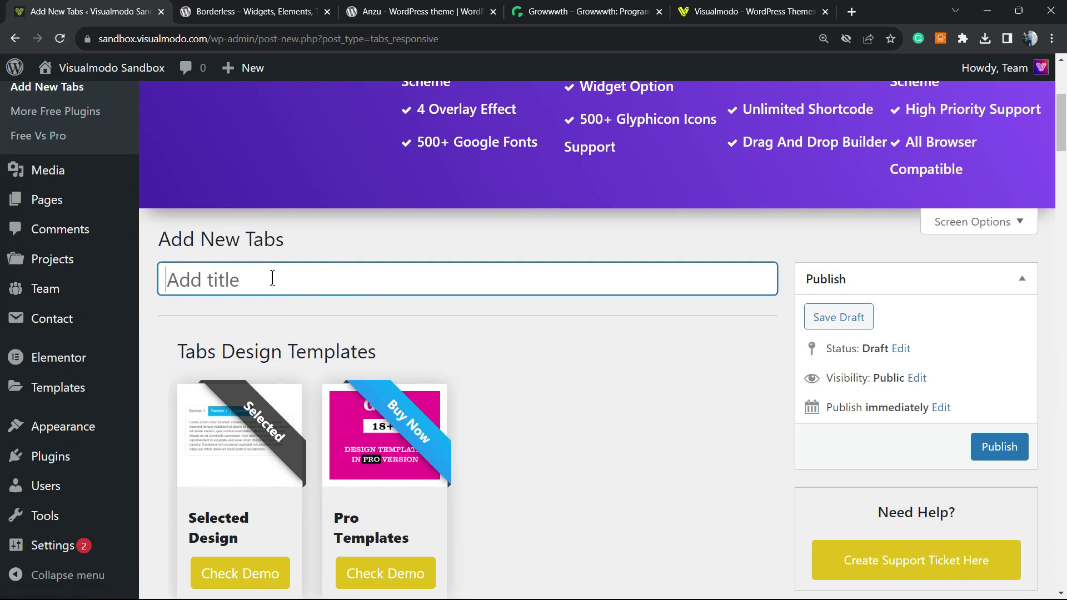
pyautogui.write('My f')
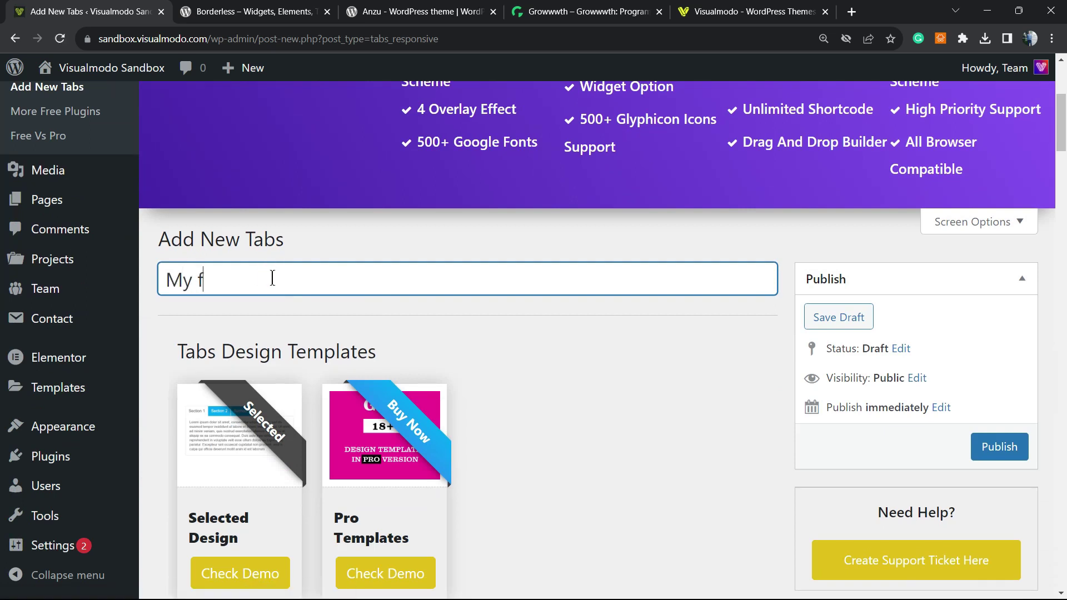
pyautogui.write('irst tab ')
pyautogui.write('sec')
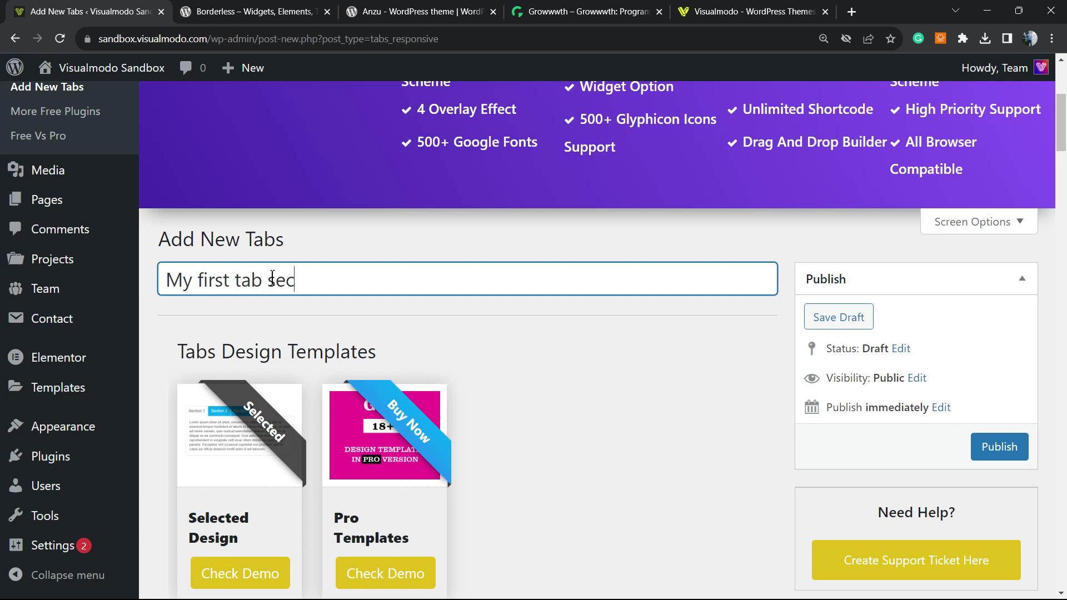
pyautogui.write('tion')
pyautogui.scroll(-2, 379, 337)
pyautogui.scroll(-3, 379, 338)
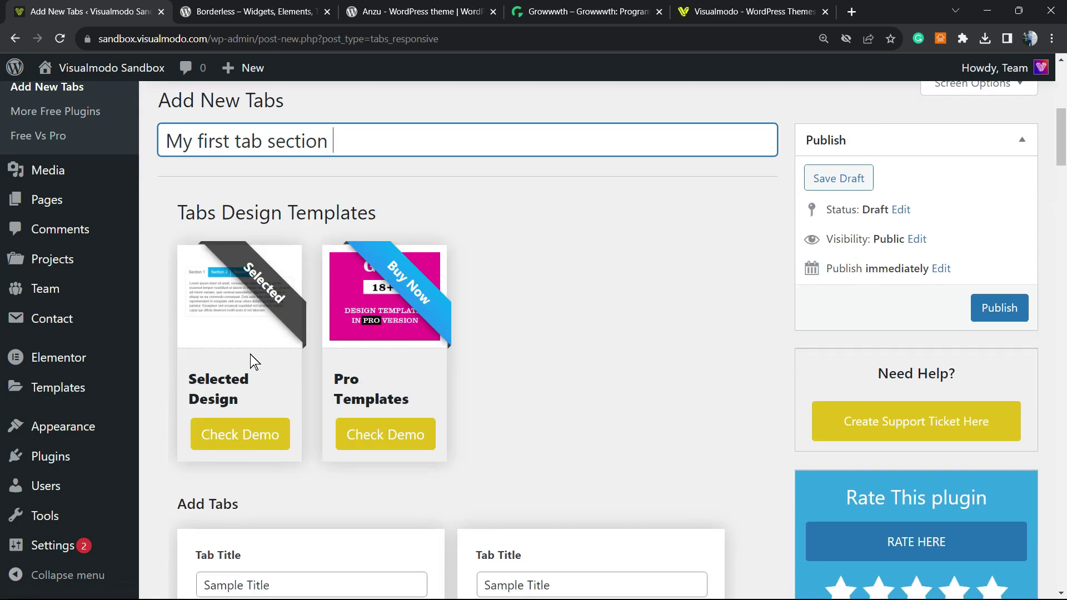
# Finish the title 'My first tab section' and move to the first tab's title
pyautogui.click(233, 313)
pyautogui.scroll(-2, 242, 342)
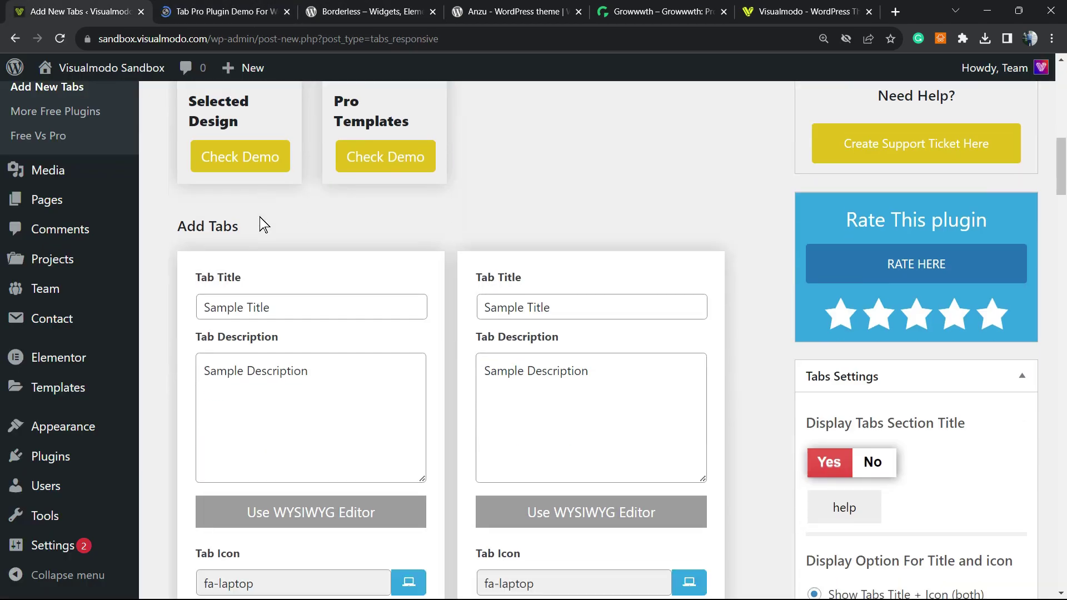
pyautogui.click(296, 311)
pyautogui.click(307, 370)
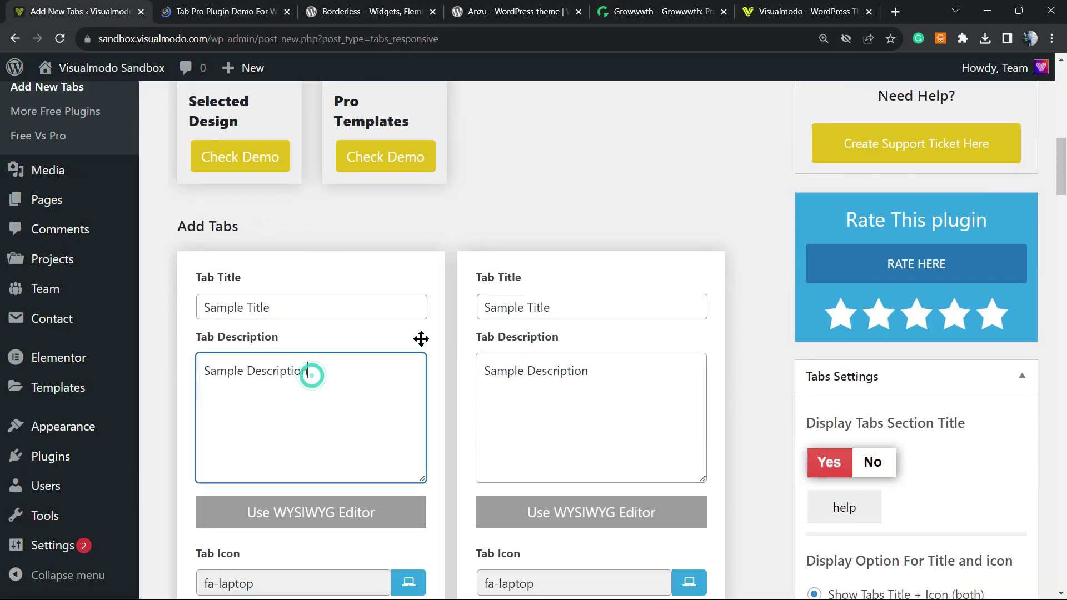
pyautogui.doubleClick(556, 370)
pyautogui.moveTo(527, 370); pyautogui.dragTo(484, 370)
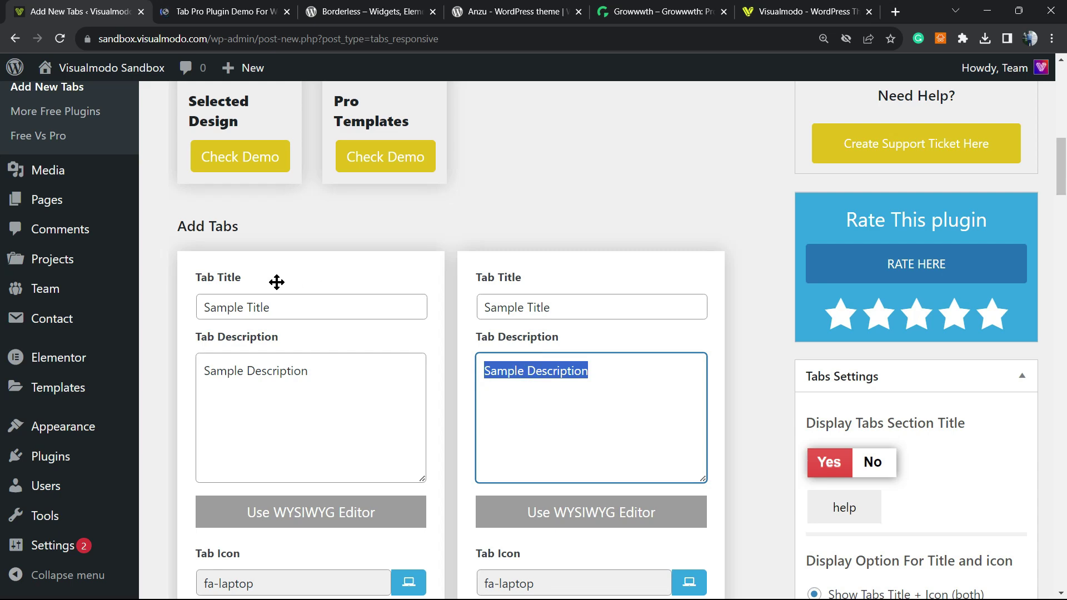
pyautogui.click(295, 386)
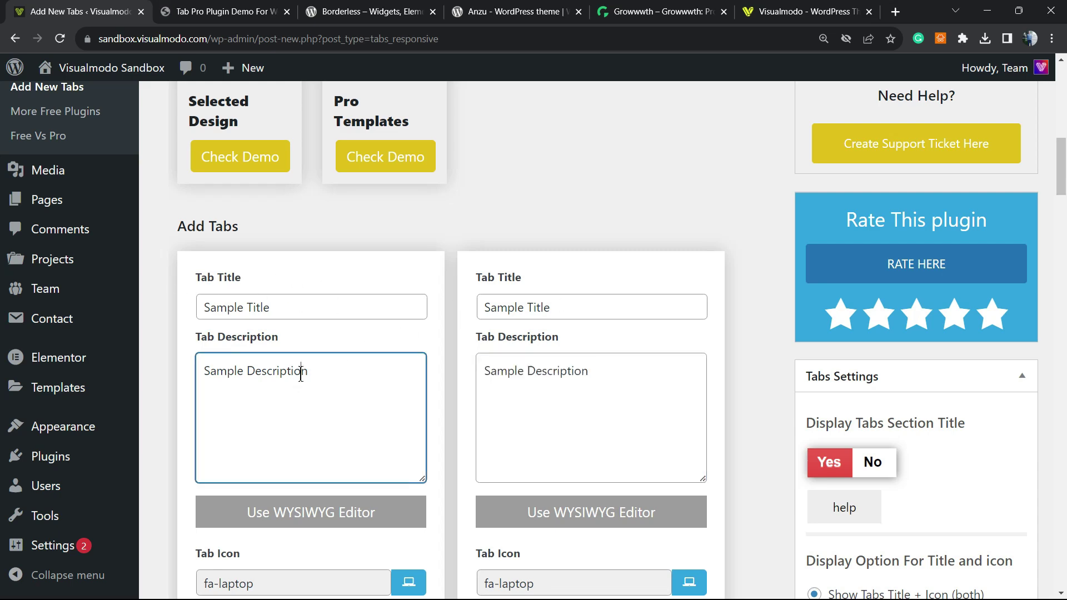
pyautogui.doubleClick(255, 370)
pyautogui.scroll(-2, 327, 376)
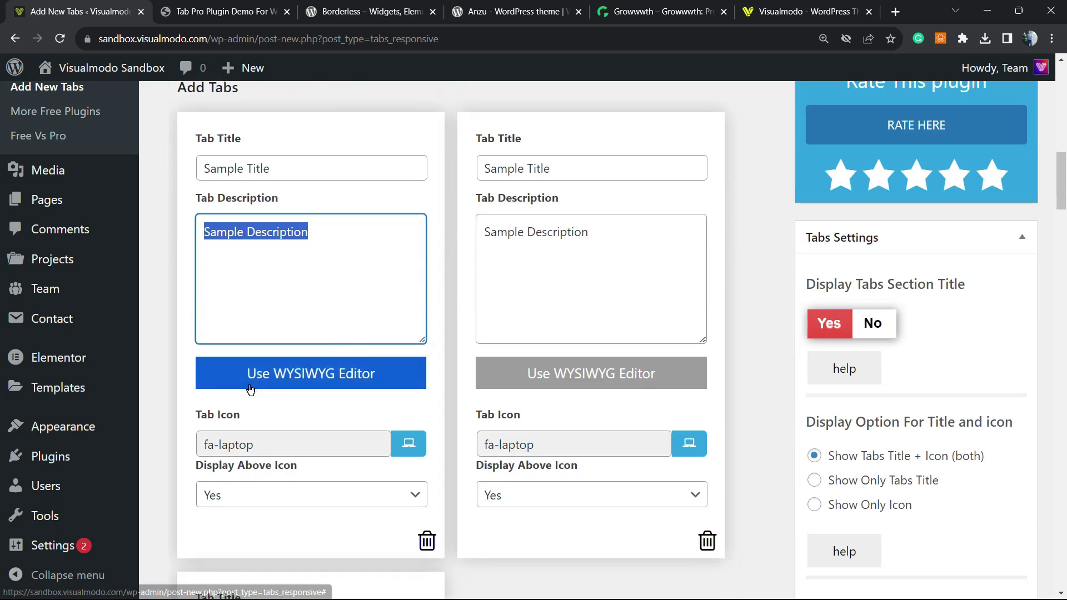
pyautogui.scroll(-2, 267, 384)
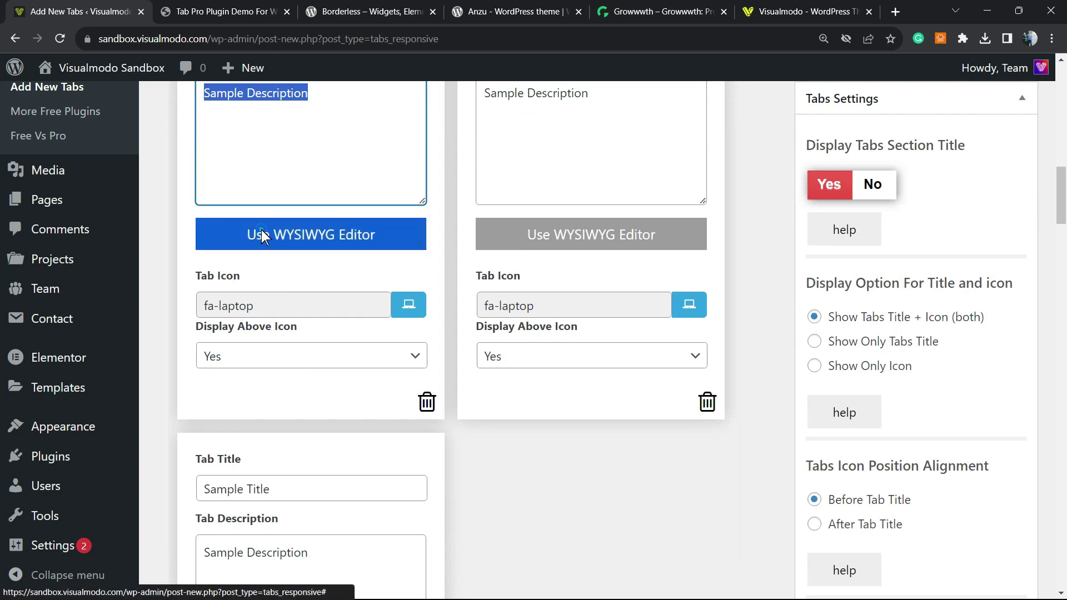
pyautogui.click(260, 234)
pyautogui.doubleClick(239, 315)
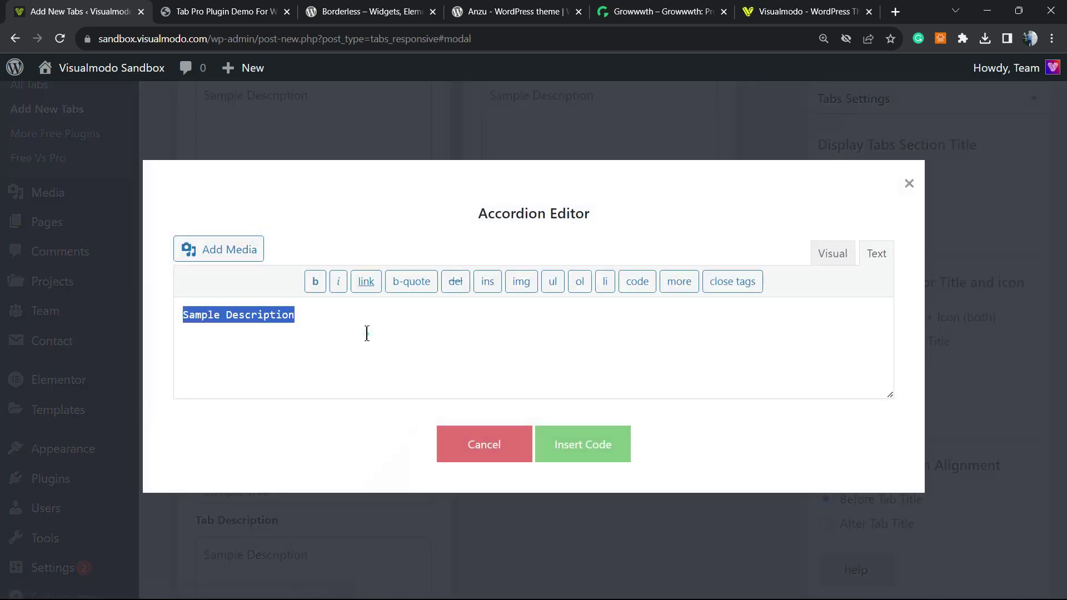
pyautogui.click(342, 315)
pyautogui.click(831, 253)
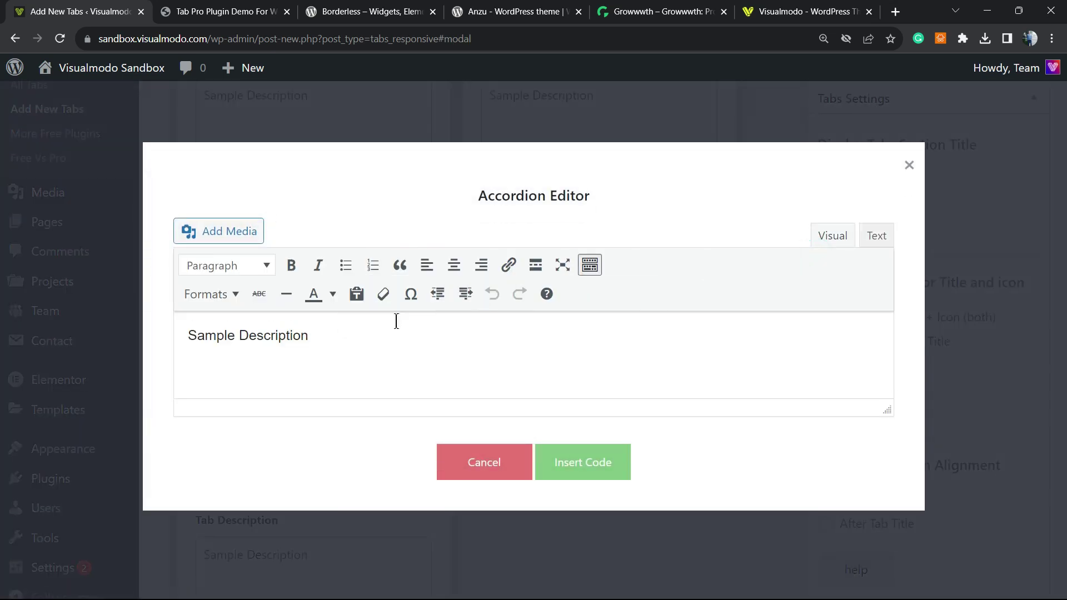
pyautogui.click(331, 293)
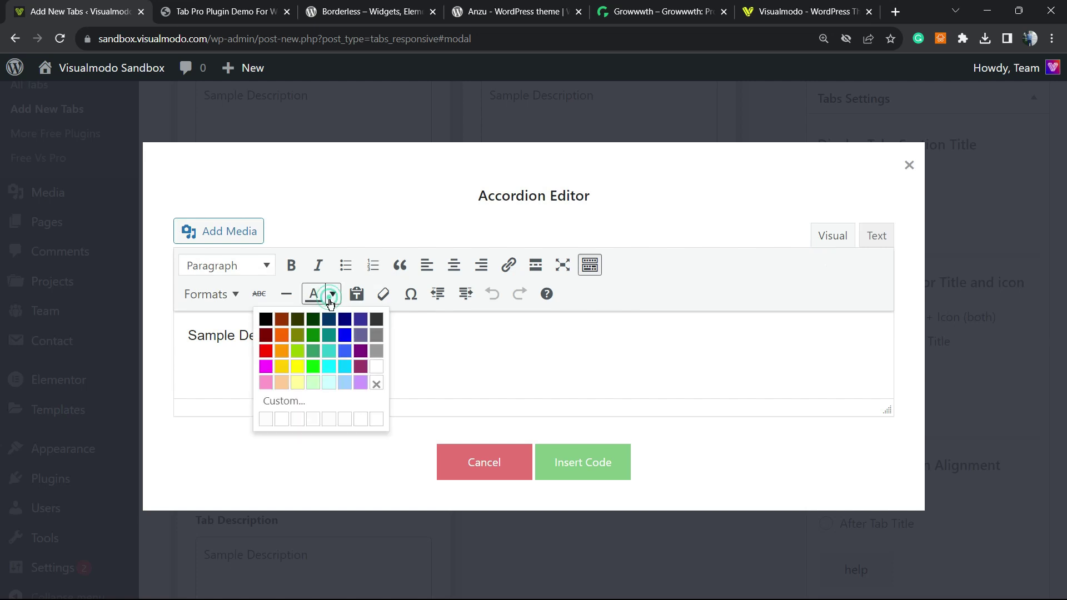
pyautogui.click(467, 336)
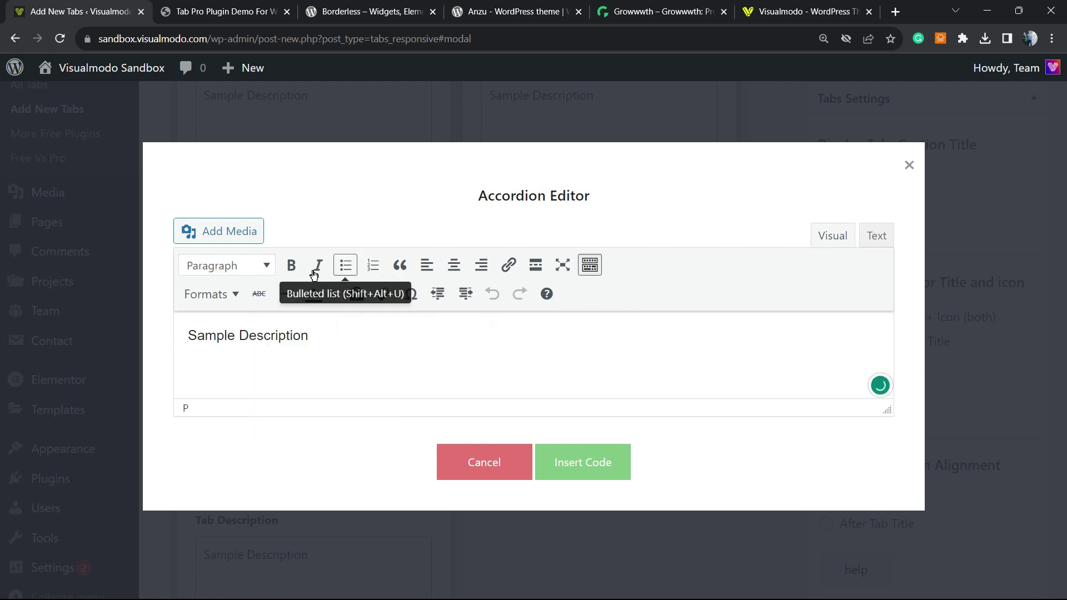
pyautogui.click(238, 266)
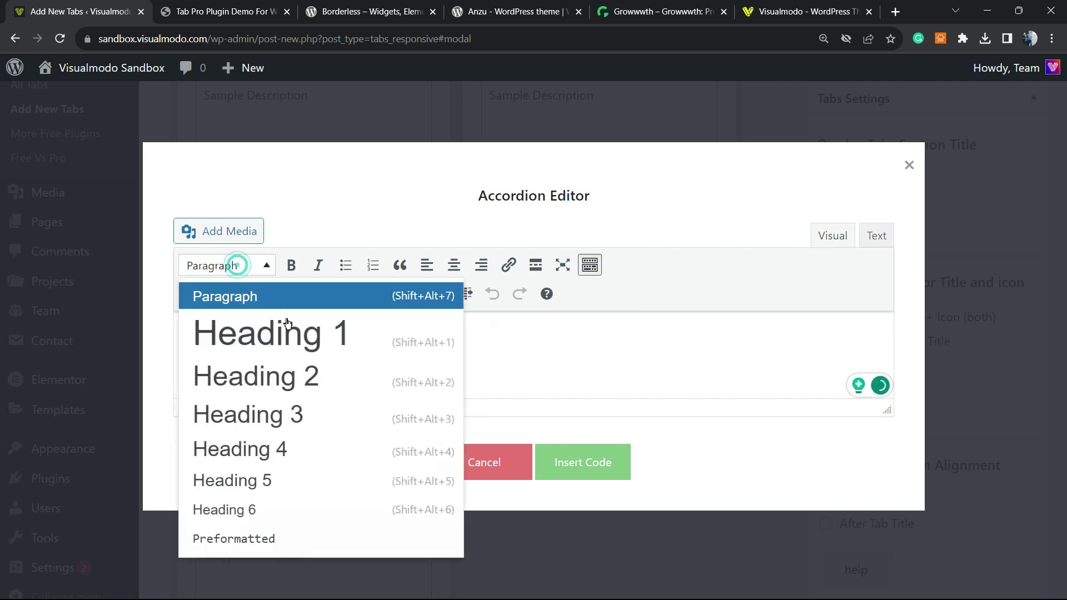
pyautogui.click(523, 340)
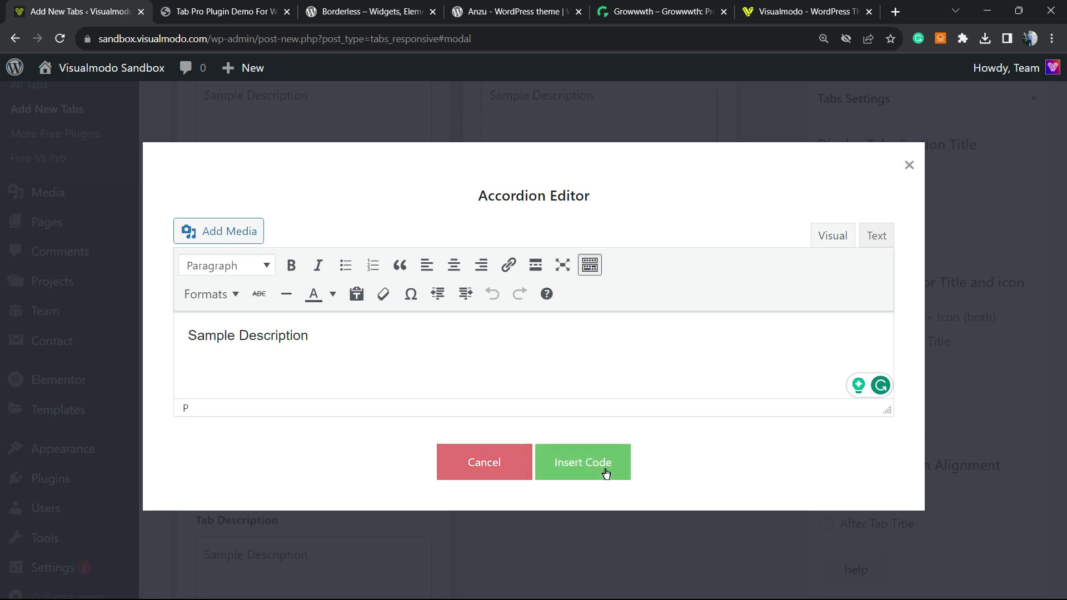
# Keep Display Above Icon at Yes and give the first tab the fa-cog icon
pyautogui.click(483, 462)
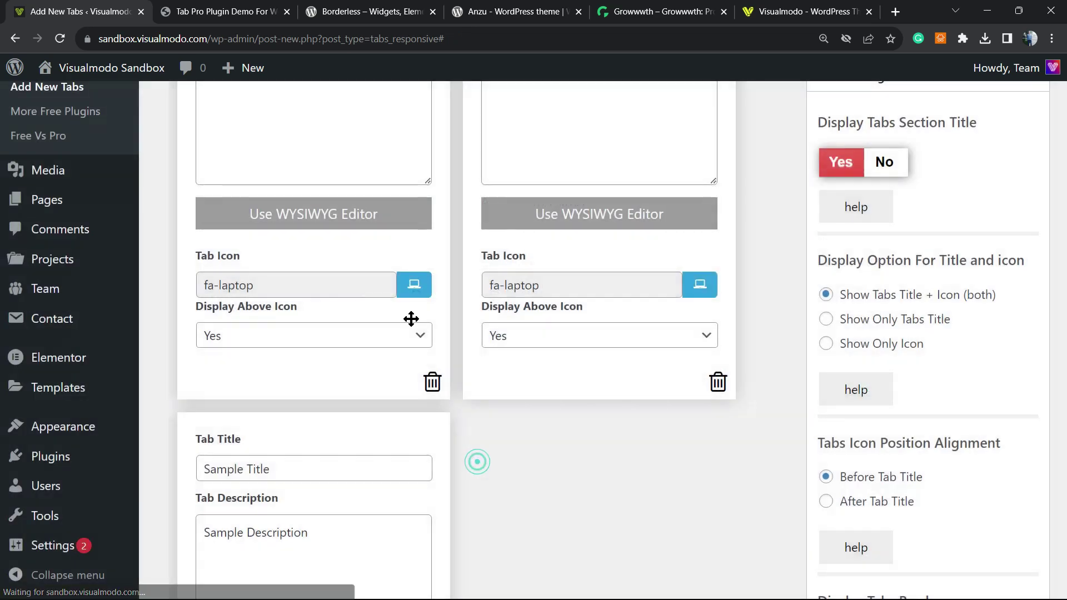
pyautogui.click(317, 334)
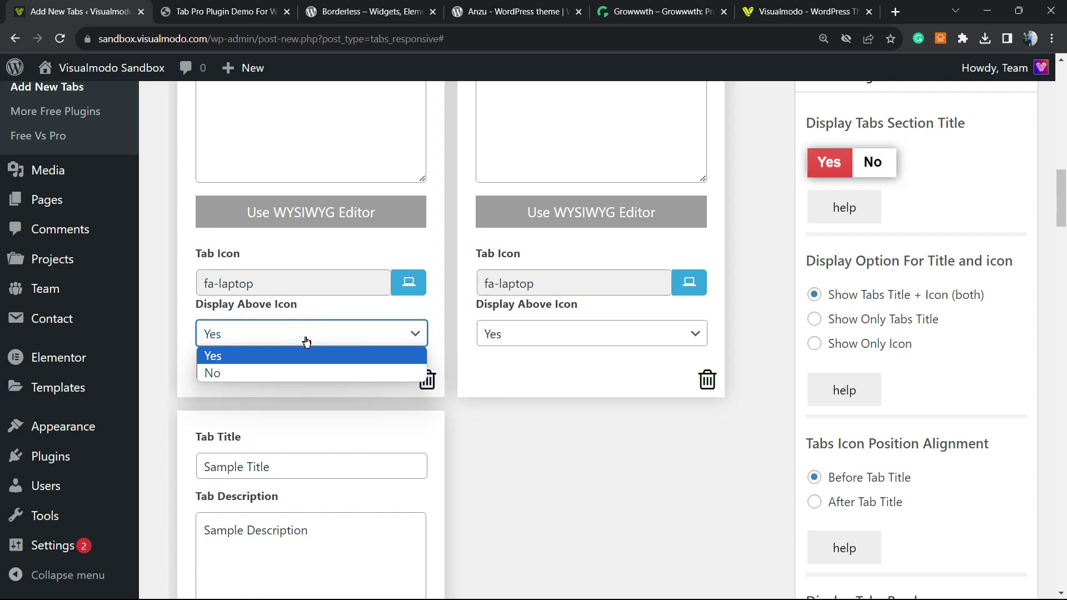
pyautogui.click(306, 340)
pyautogui.scroll(2, 306, 340)
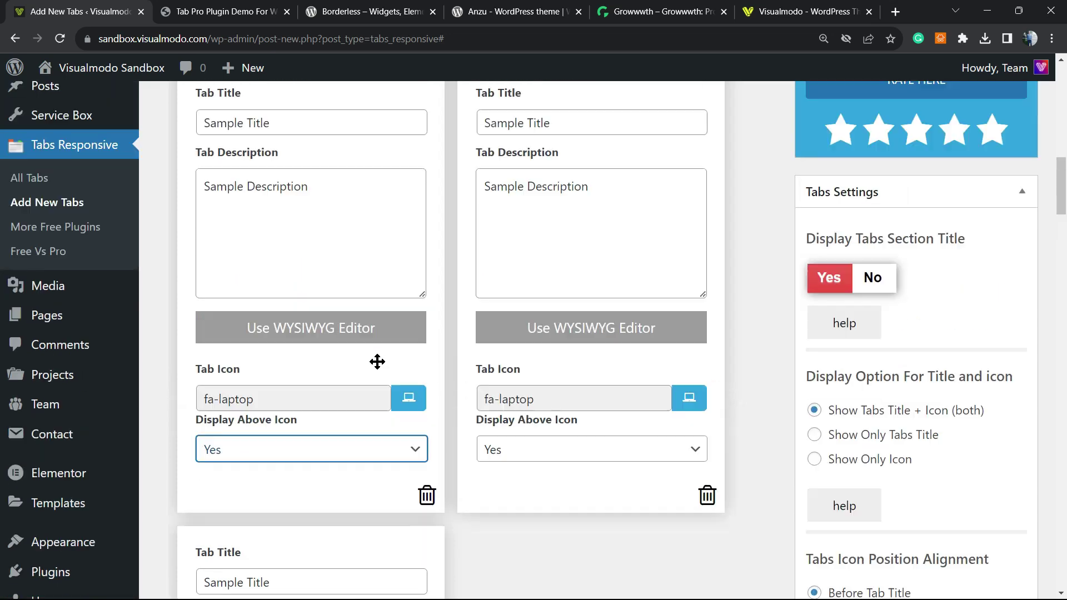
pyautogui.scroll(-2, 377, 362)
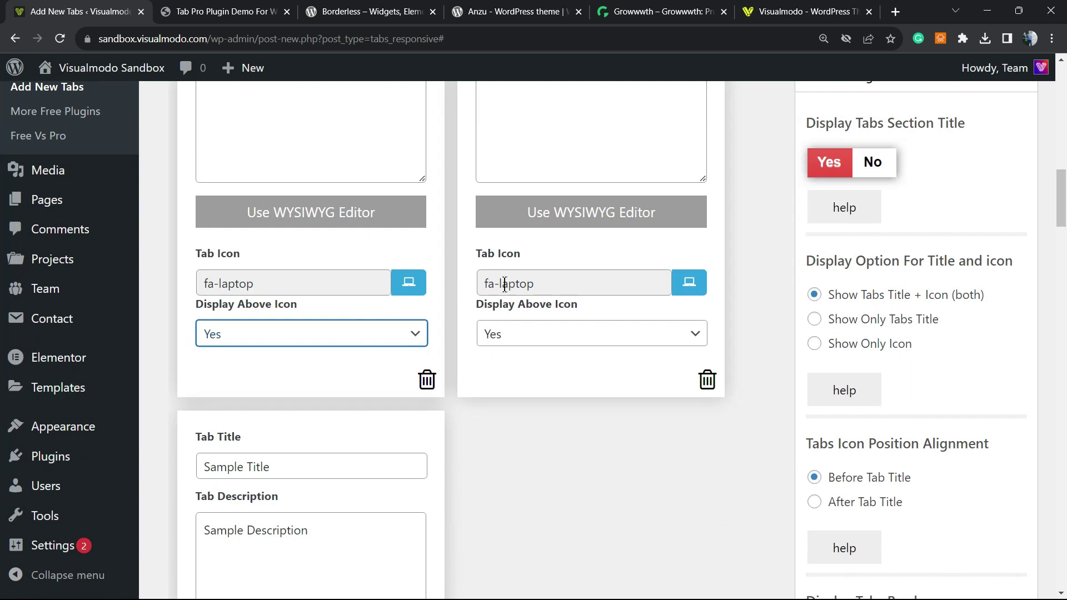
pyautogui.click(407, 287)
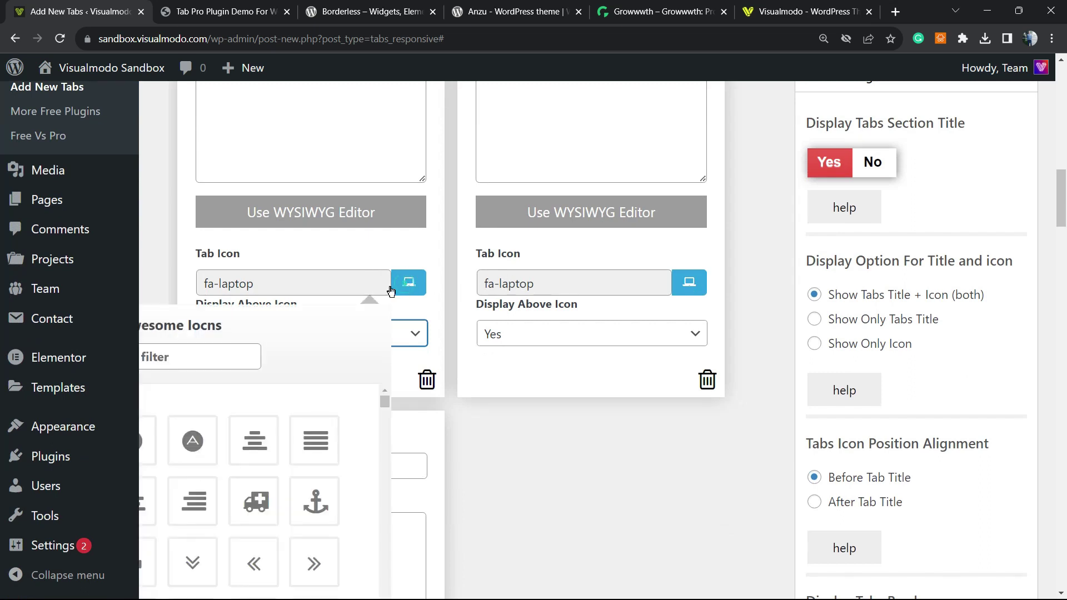
pyautogui.scroll(-3, 291, 415)
pyautogui.scroll(-3, 291, 414)
pyautogui.scroll(-3, 292, 414)
pyautogui.scroll(2, 291, 414)
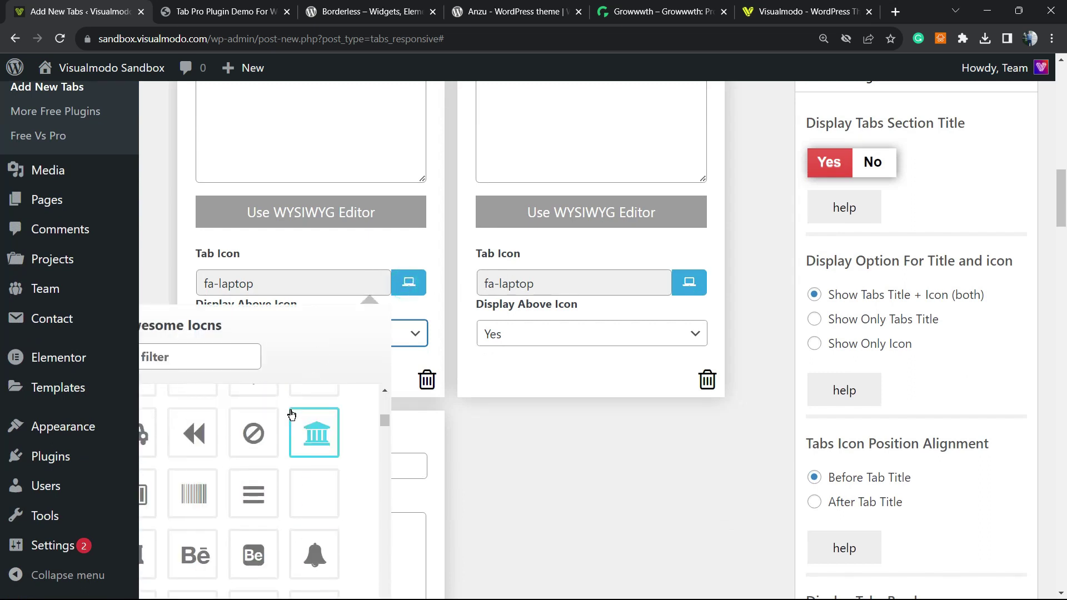
pyautogui.scroll(-3, 291, 414)
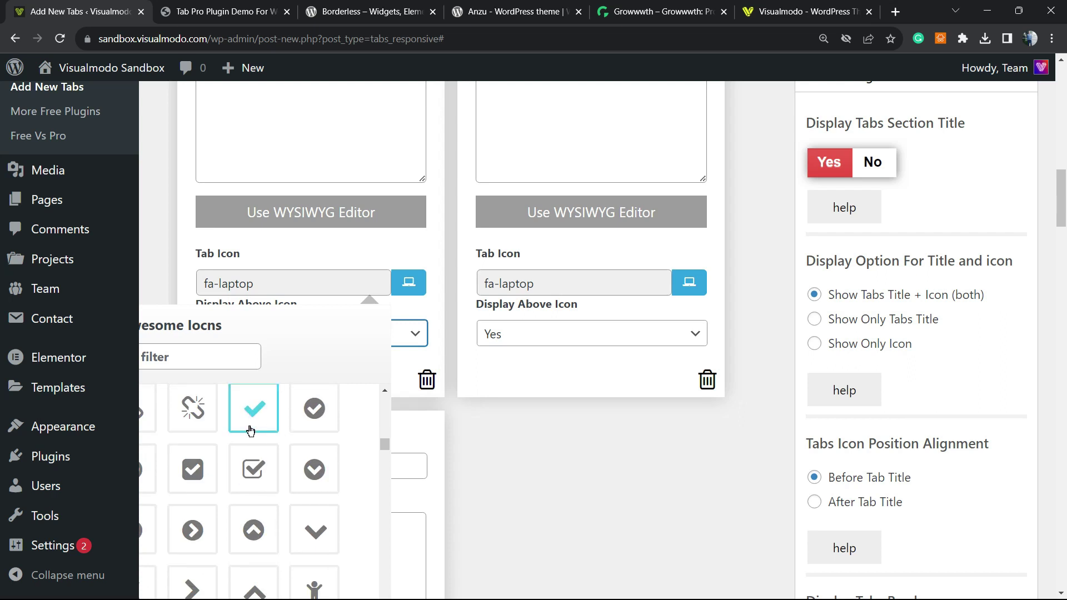
pyautogui.scroll(-2, 250, 429)
pyautogui.scroll(-2, 250, 430)
pyautogui.scroll(-1, 250, 429)
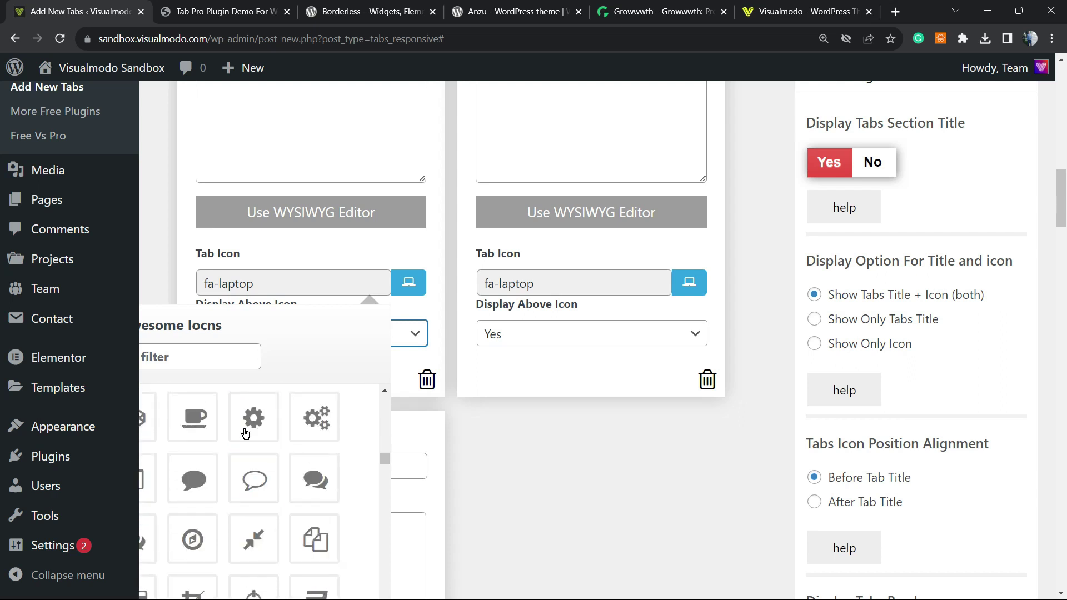
pyautogui.click(253, 418)
pyautogui.click(516, 442)
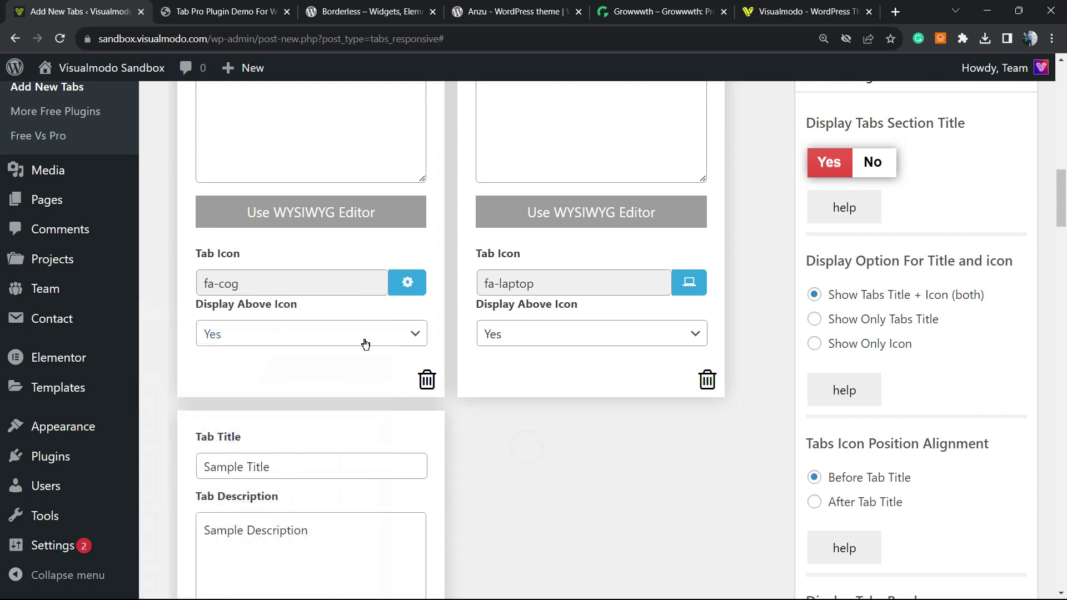
pyautogui.scroll(-3, 366, 344)
pyautogui.scroll(-3, 342, 359)
pyautogui.scroll(-2, 383, 359)
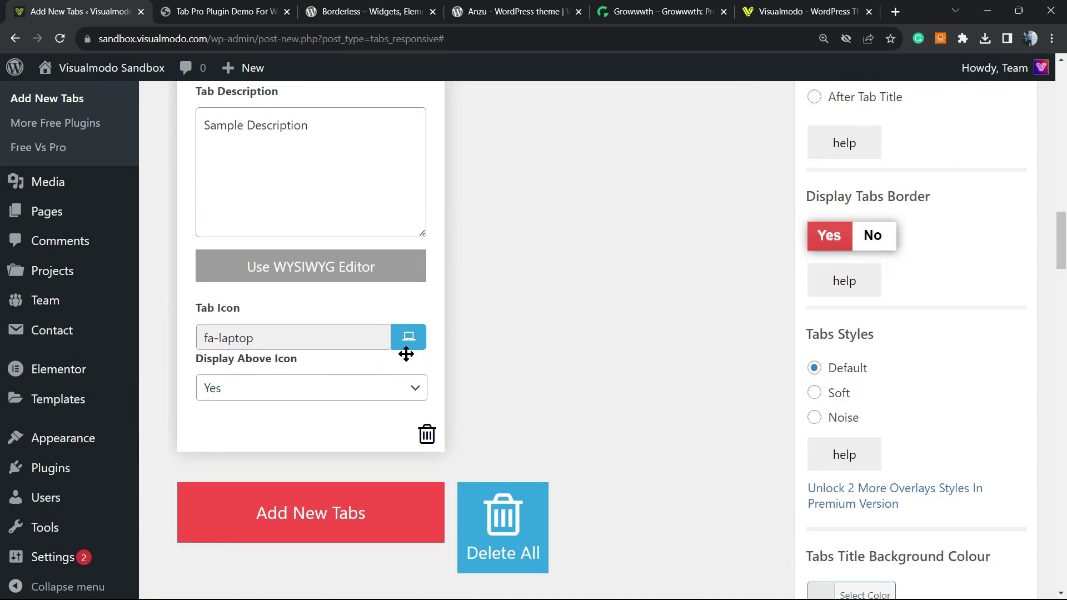
pyautogui.scroll(5, 567, 350)
pyautogui.scroll(4, 566, 347)
pyautogui.scroll(-10, 516, 336)
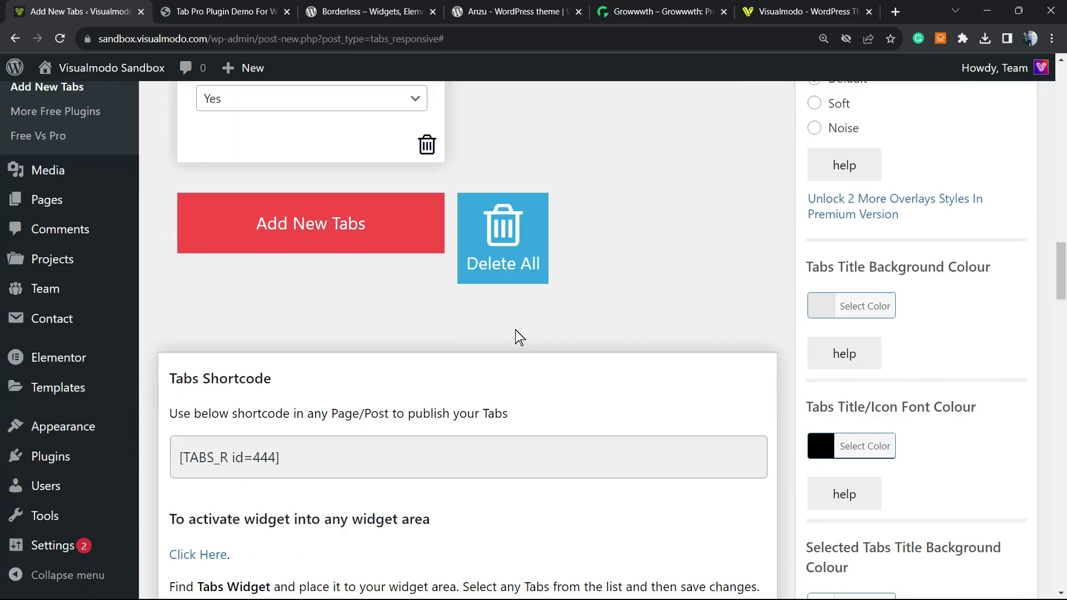
pyautogui.scroll(-3, 515, 329)
pyautogui.scroll(2, 400, 350)
pyautogui.scroll(3, 734, 334)
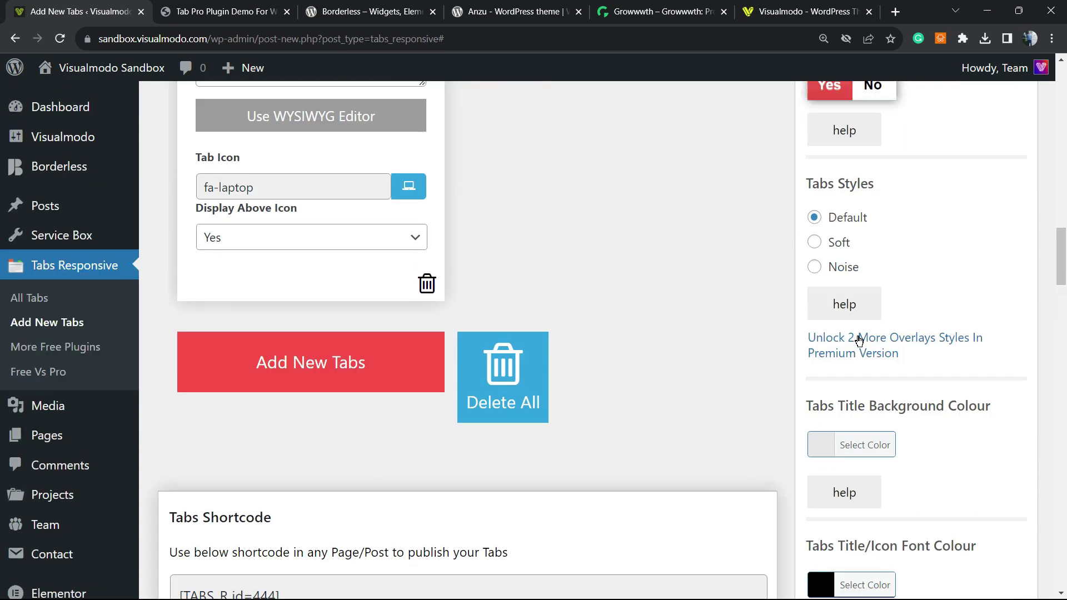
pyautogui.scroll(3, 834, 342)
pyautogui.scroll(3, 801, 349)
pyautogui.scroll(3, 797, 346)
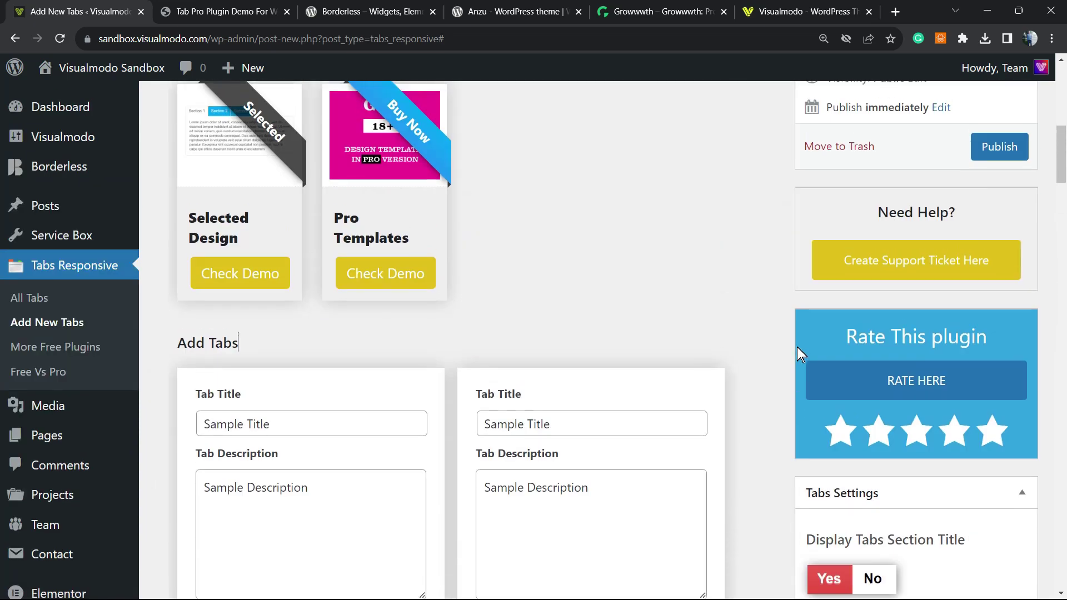
pyautogui.scroll(-4, 797, 346)
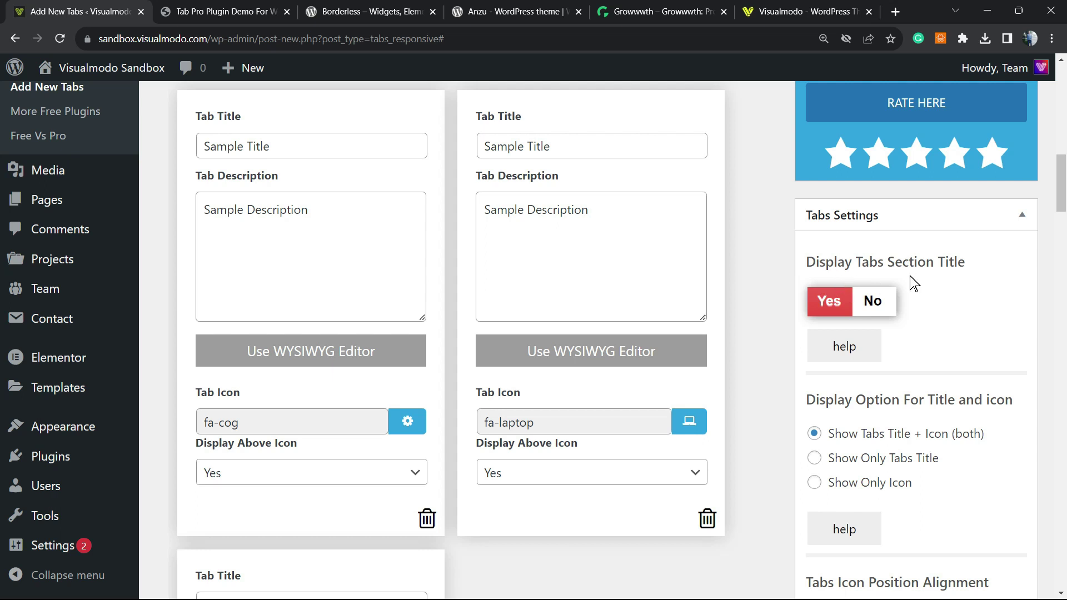
pyautogui.scroll(-3, 879, 313)
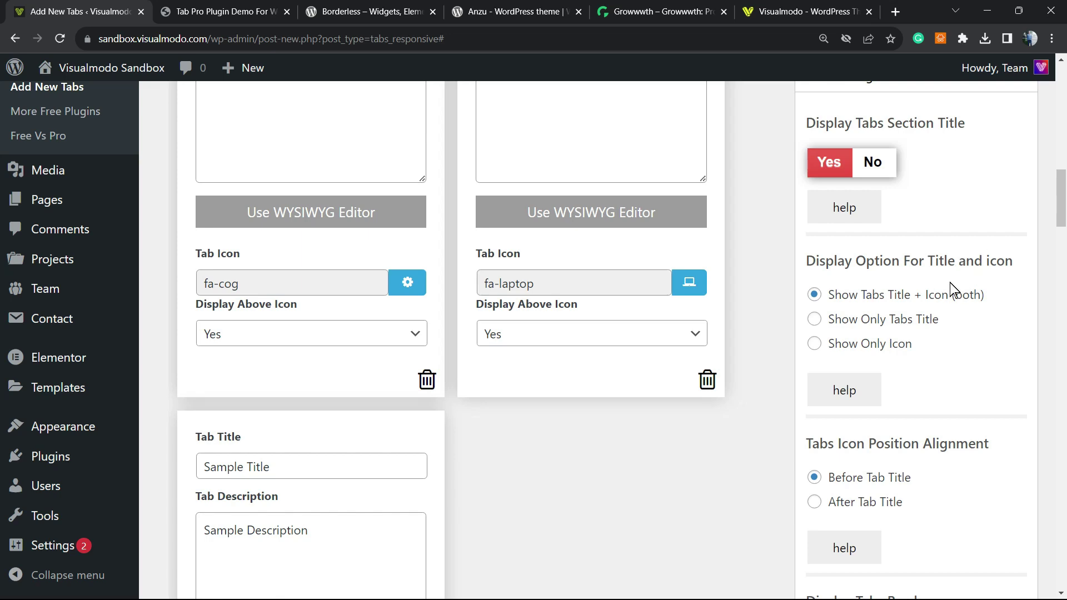
pyautogui.scroll(-3, 953, 289)
pyautogui.scroll(4, 916, 275)
pyautogui.scroll(-3, 907, 287)
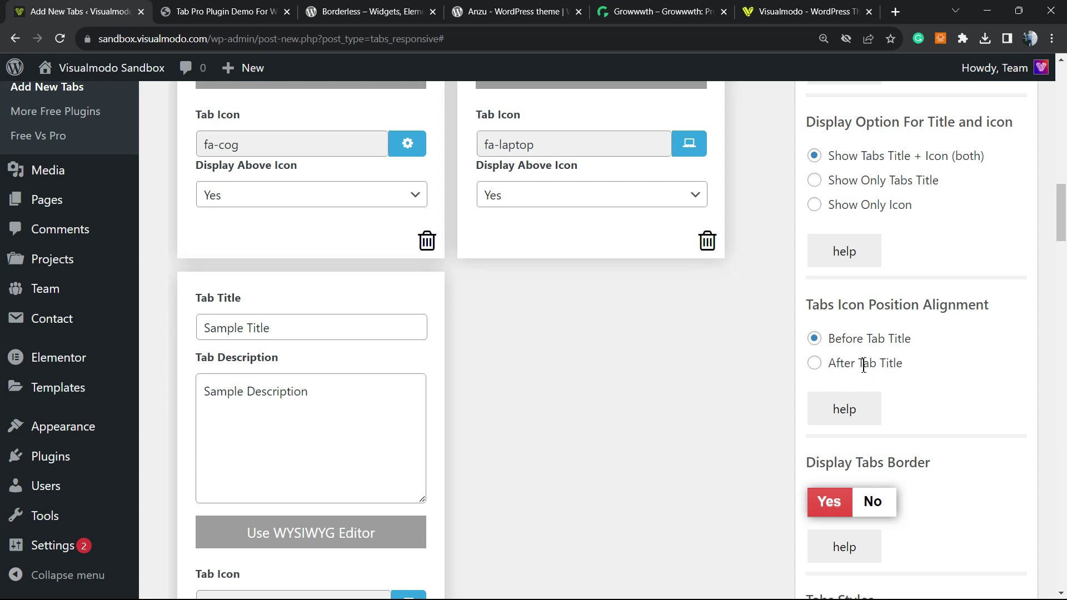
pyautogui.scroll(-2, 852, 358)
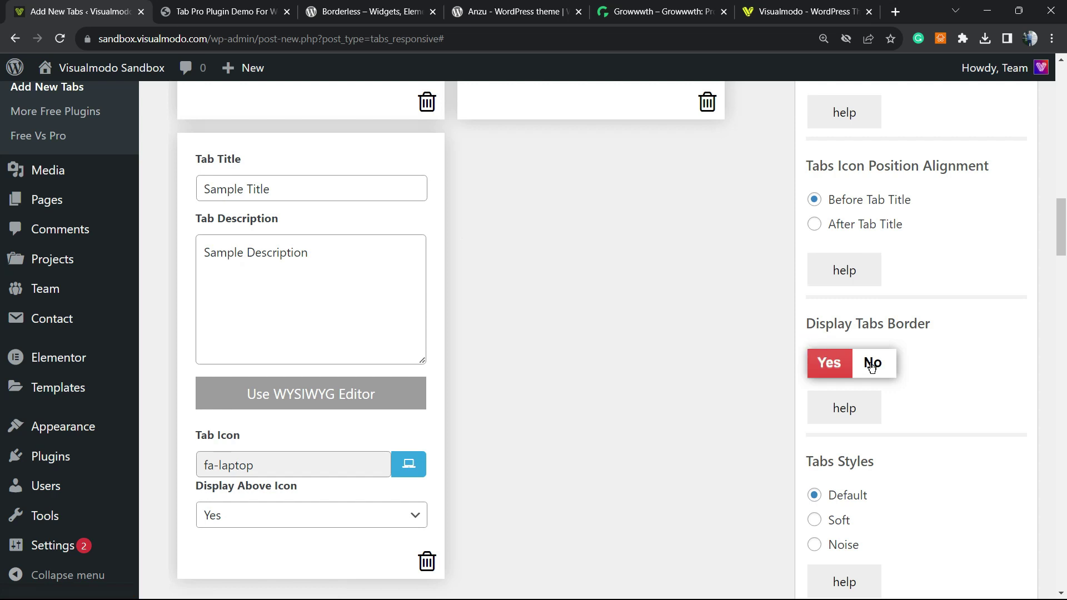
pyautogui.scroll(-2, 786, 371)
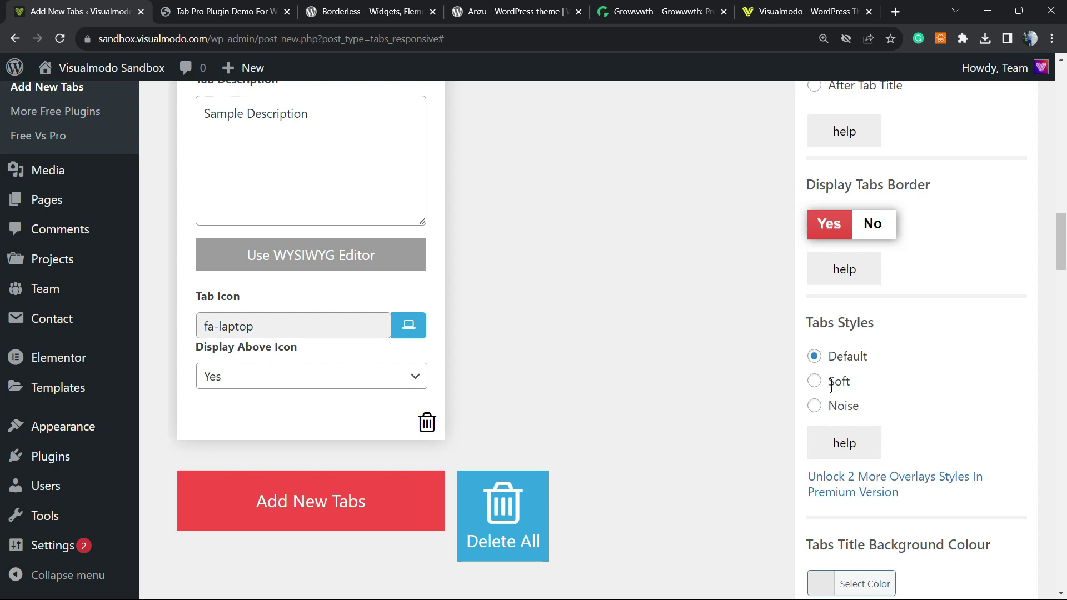
pyautogui.scroll(-2, 807, 379)
pyautogui.scroll(-2, 787, 333)
pyautogui.scroll(-1, 768, 324)
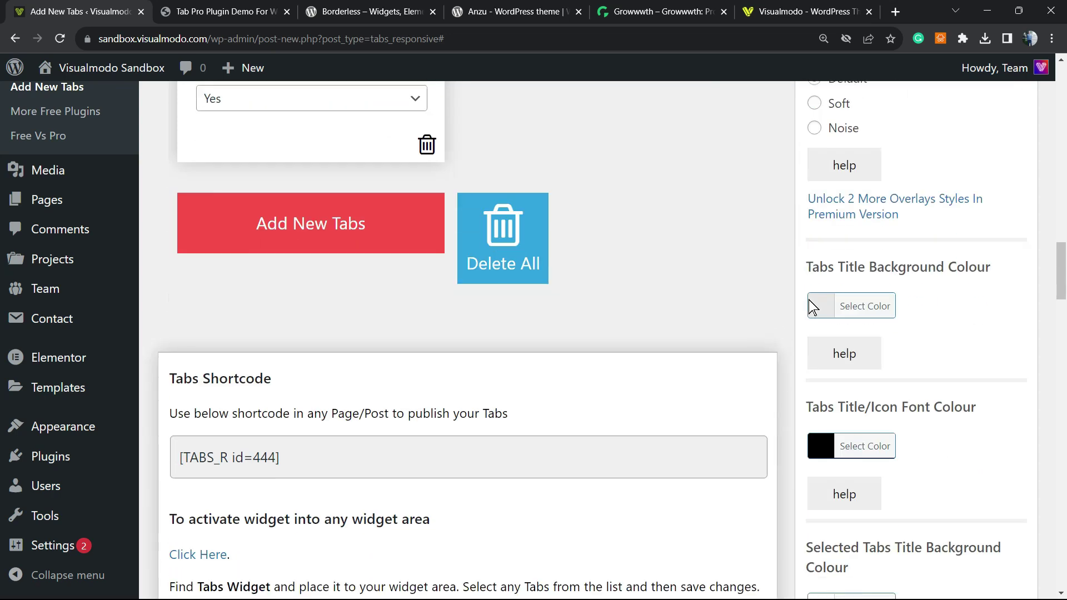
pyautogui.scroll(-2, 906, 284)
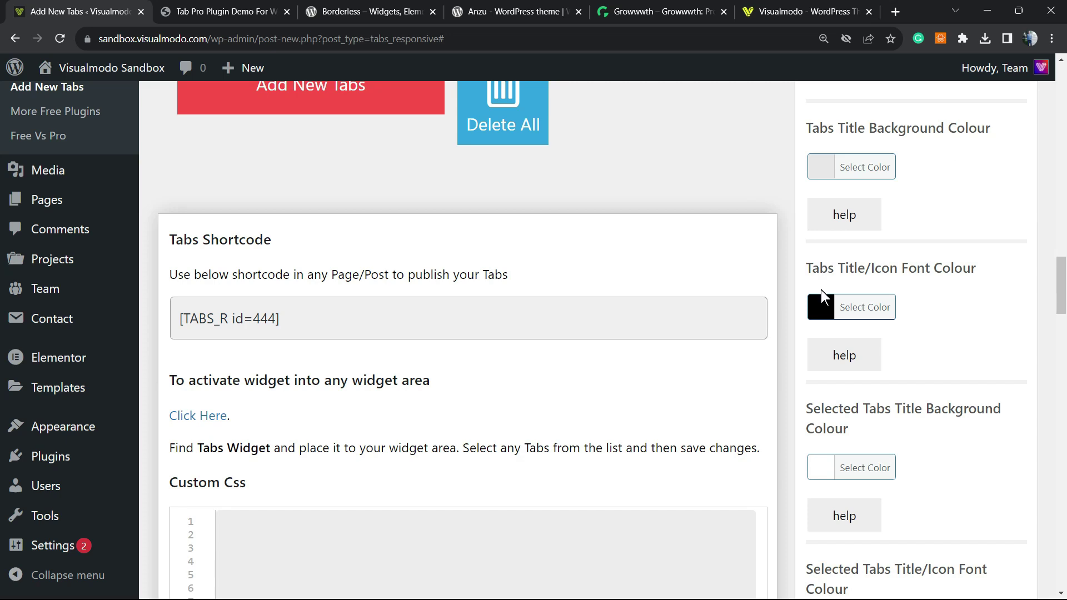
pyautogui.scroll(-2, 805, 289)
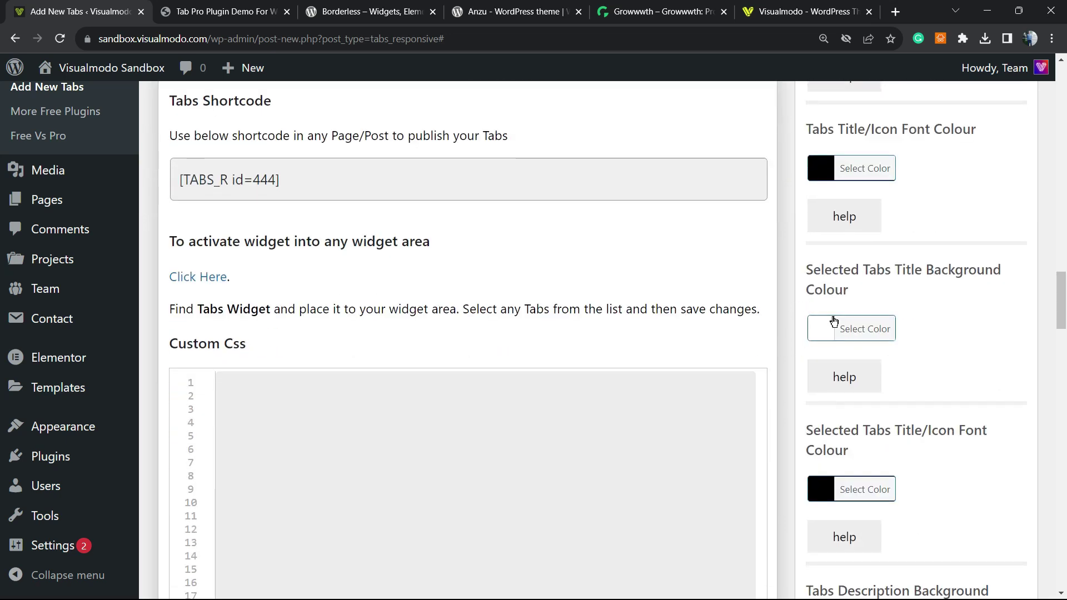
pyautogui.scroll(-2, 799, 310)
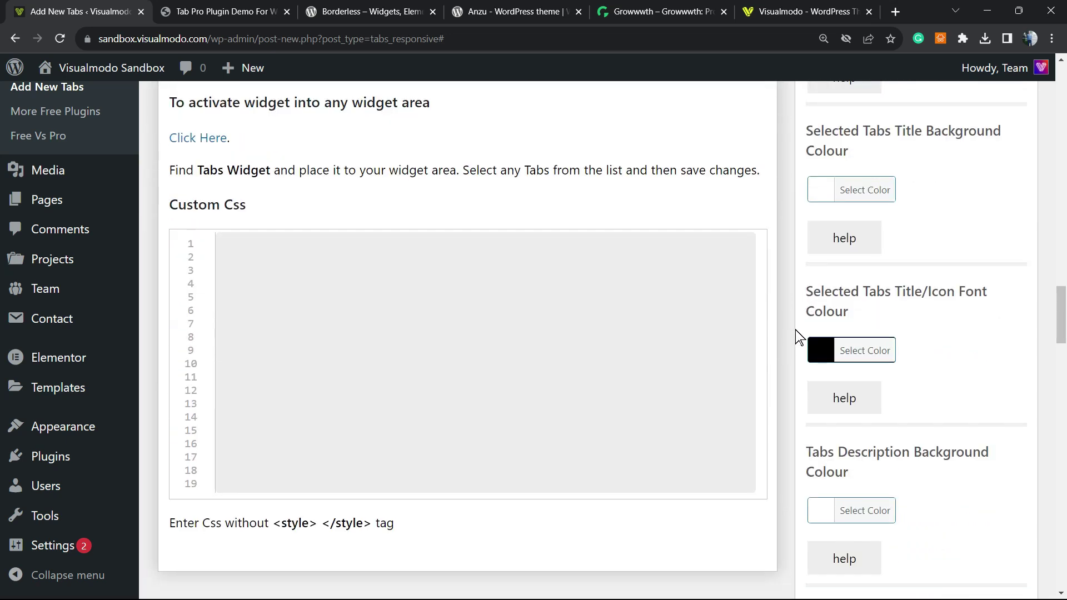
pyautogui.scroll(-2, 898, 297)
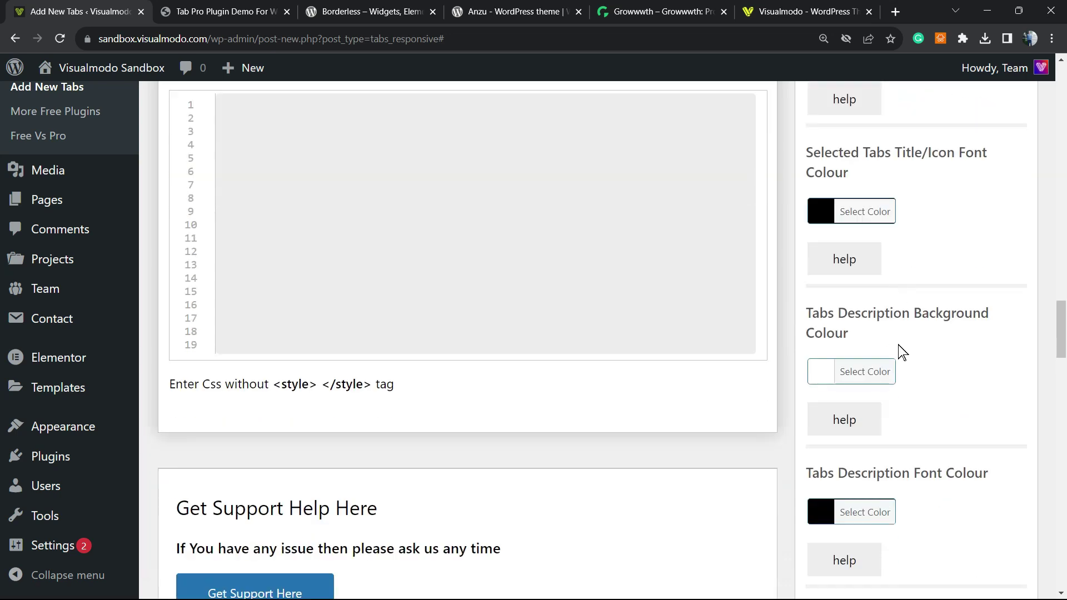
pyautogui.scroll(-1, 874, 344)
pyautogui.scroll(-2, 874, 344)
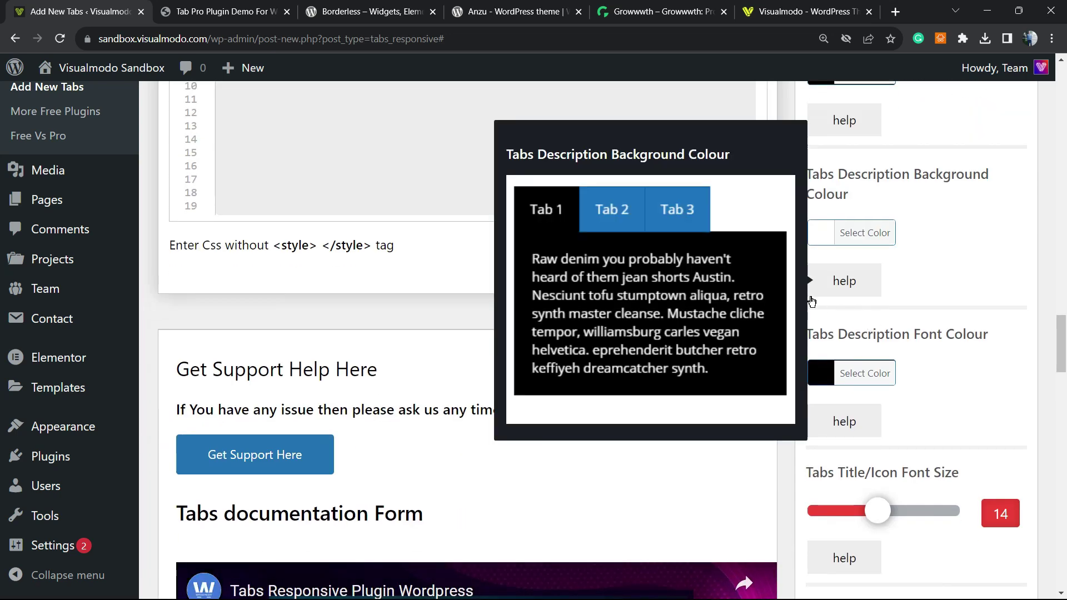
pyautogui.scroll(-1, 883, 292)
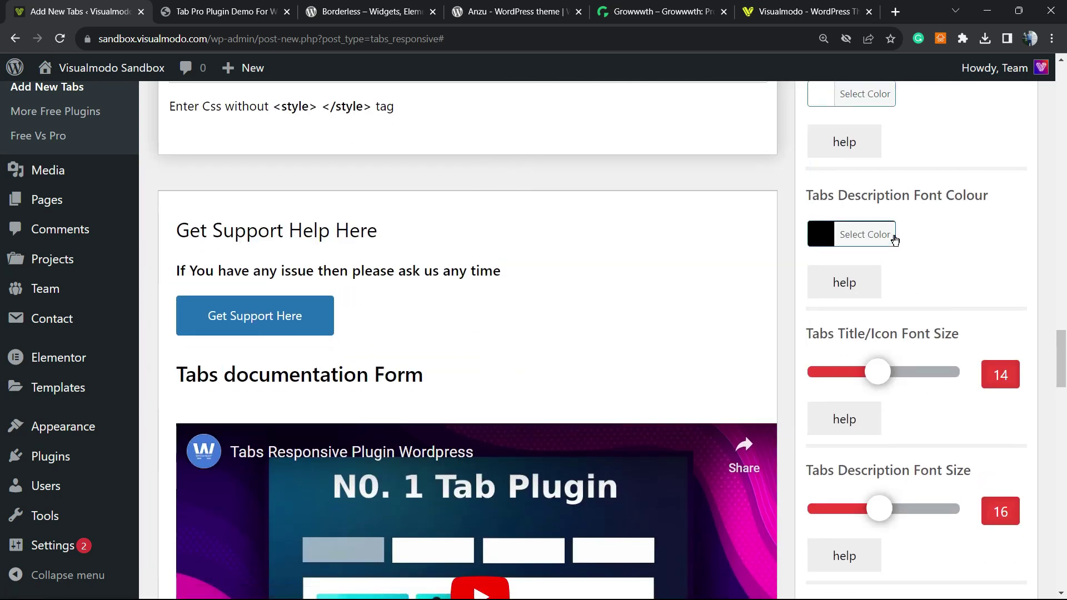
pyautogui.moveTo(844, 421)
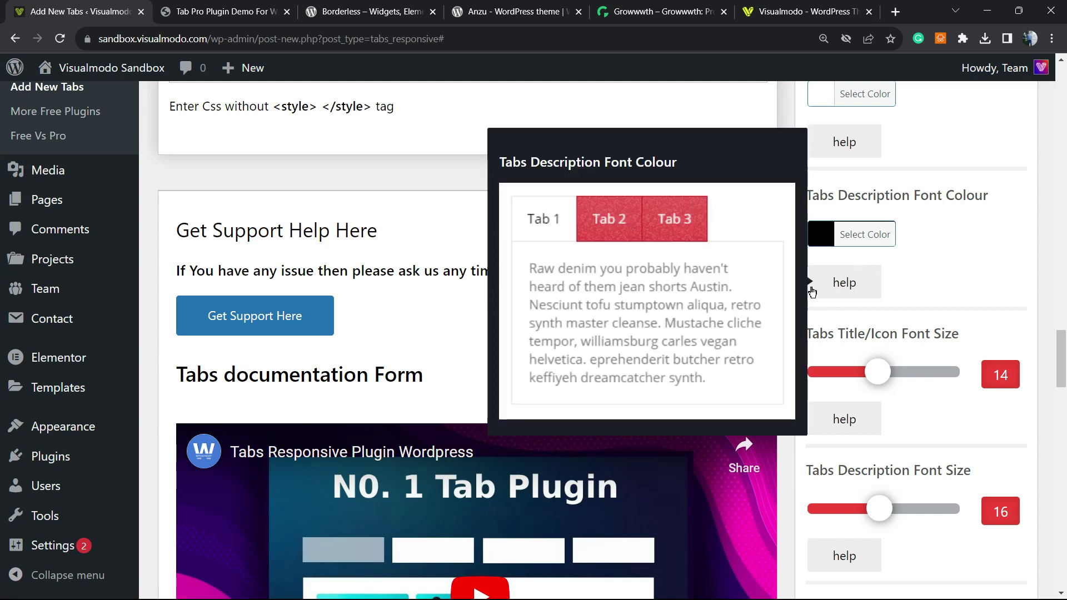
pyautogui.scroll(-2, 934, 251)
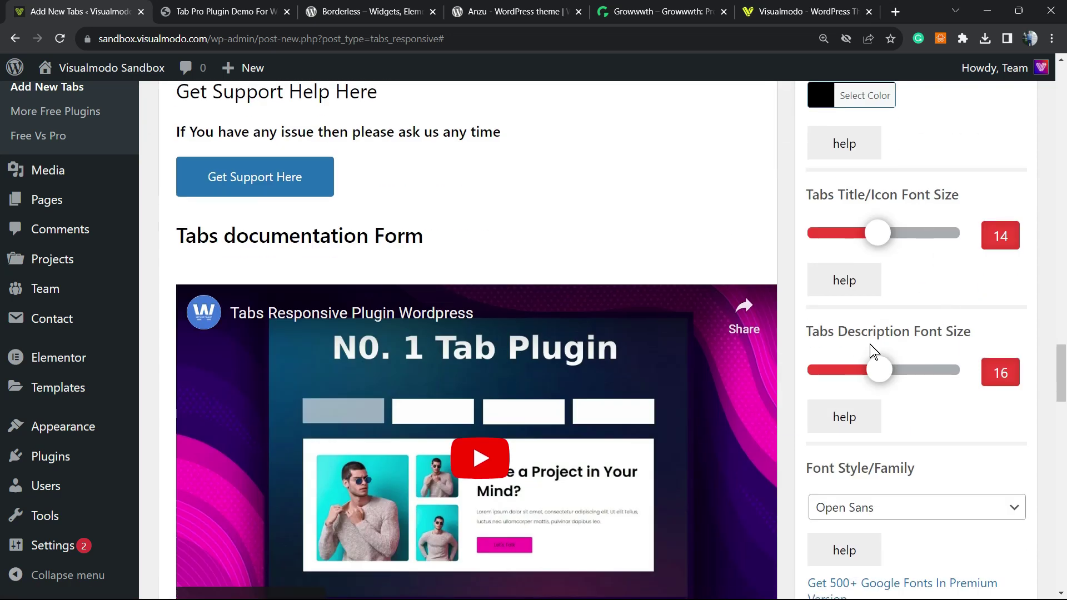
pyautogui.scroll(-2, 915, 326)
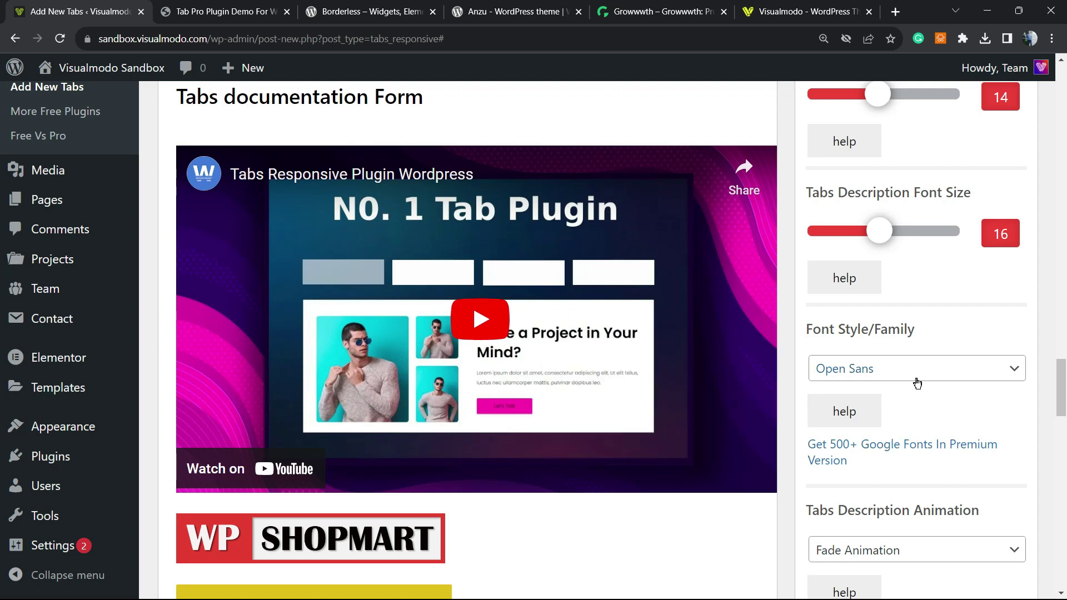
pyautogui.scroll(-2, 917, 383)
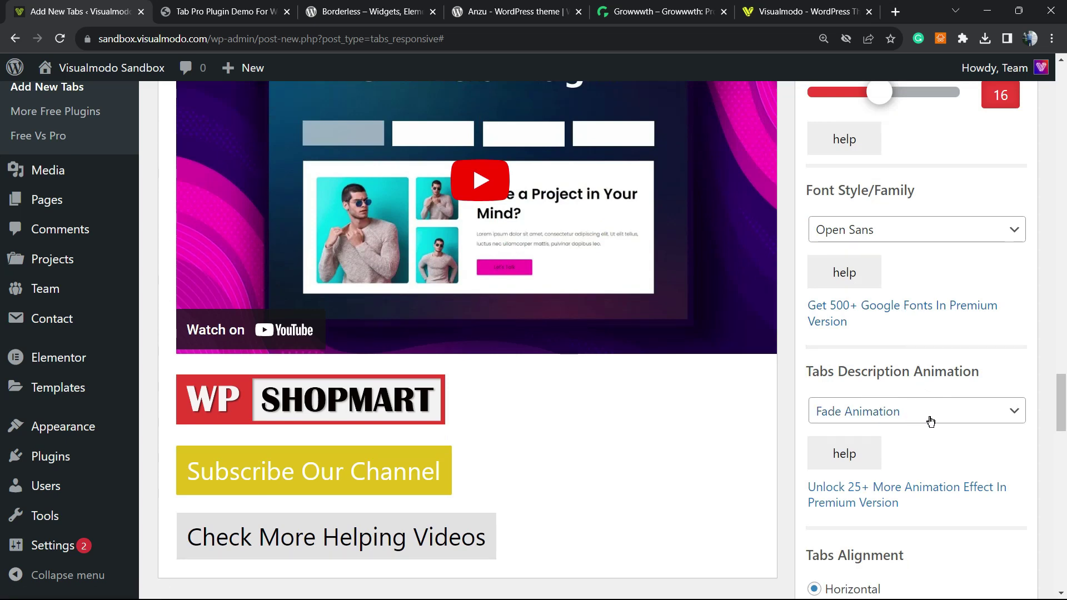
pyautogui.scroll(-2, 908, 414)
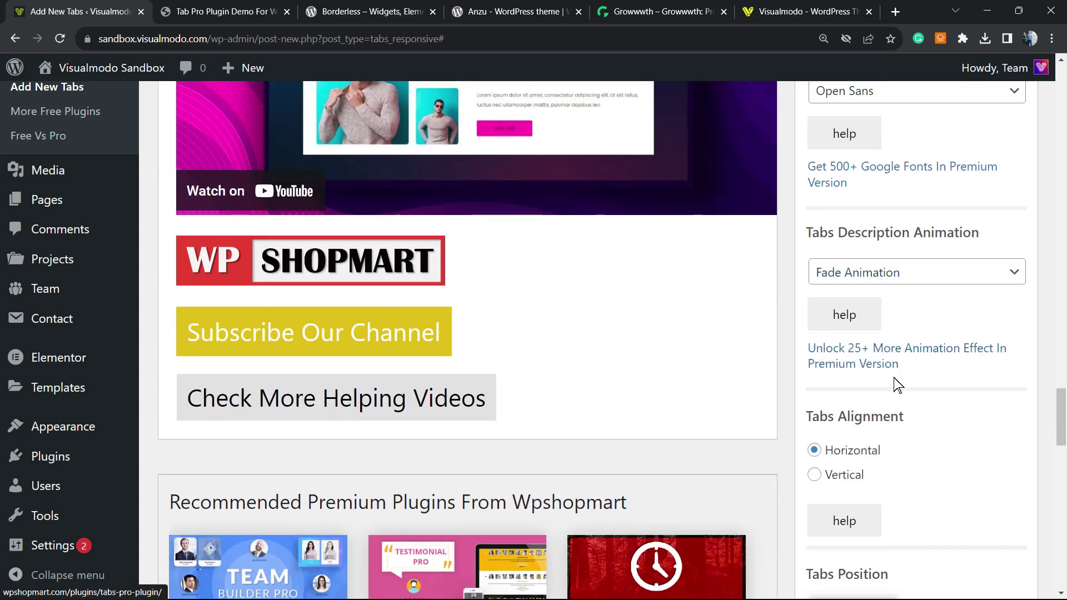
pyautogui.scroll(-2, 901, 350)
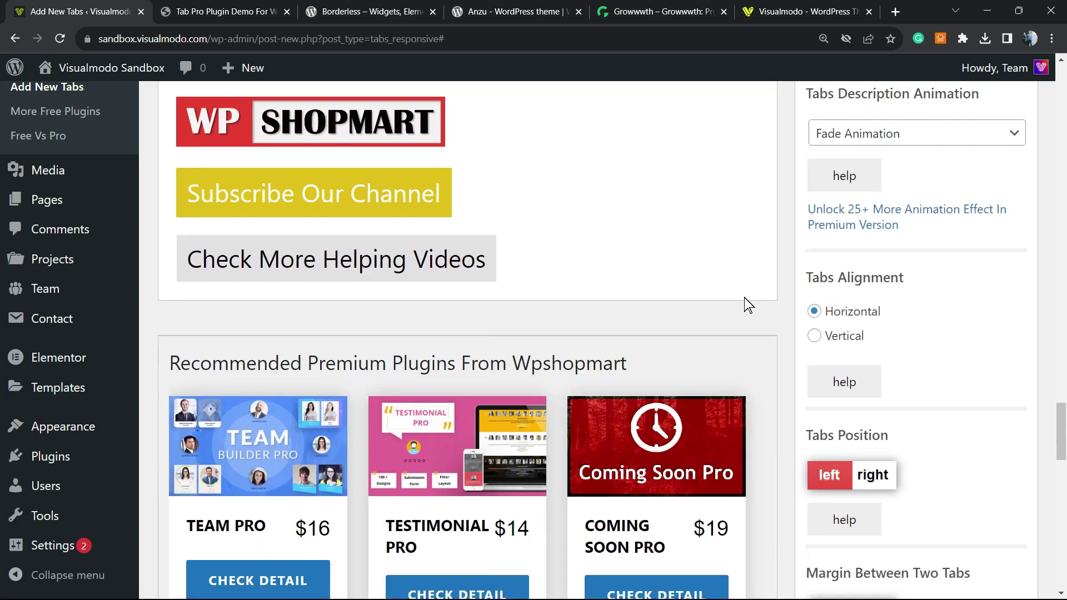
pyautogui.click(379, 11)
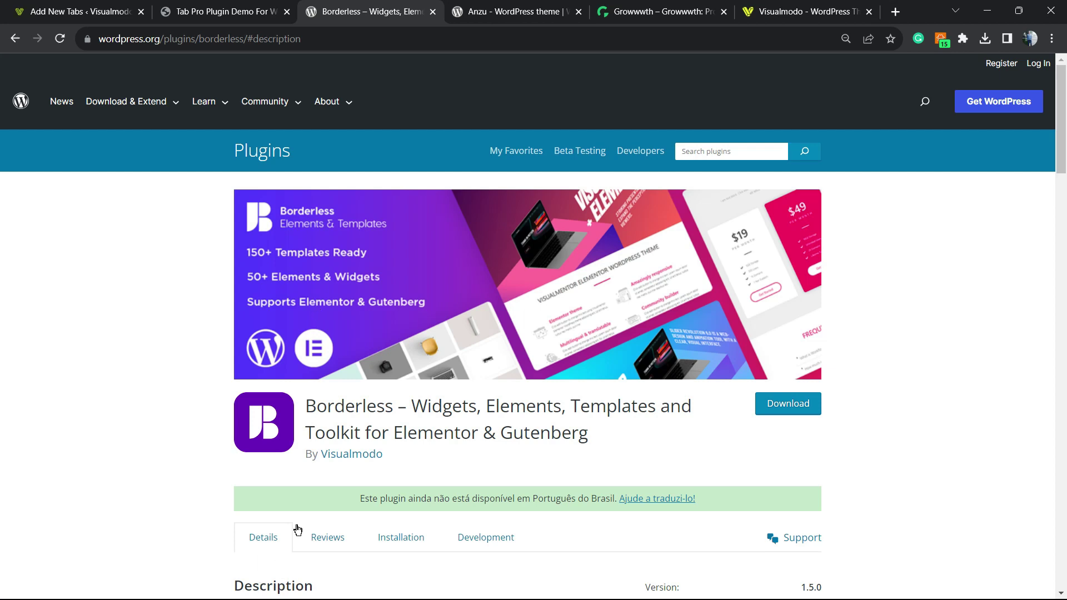
pyautogui.scroll(-2, 297, 529)
pyautogui.moveTo(188, 426)
pyautogui.mouseDown()
pyautogui.moveTo(522, 426)
pyautogui.moveTo(184, 412)
pyautogui.moveTo(560, 417)
pyautogui.mouseUp()
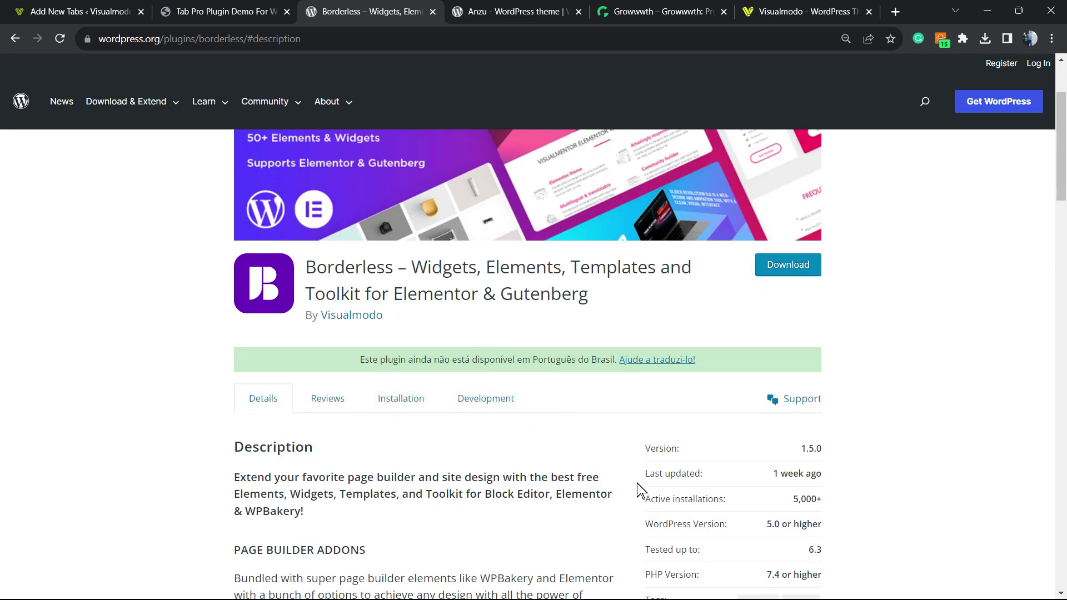
pyautogui.click(225, 12)
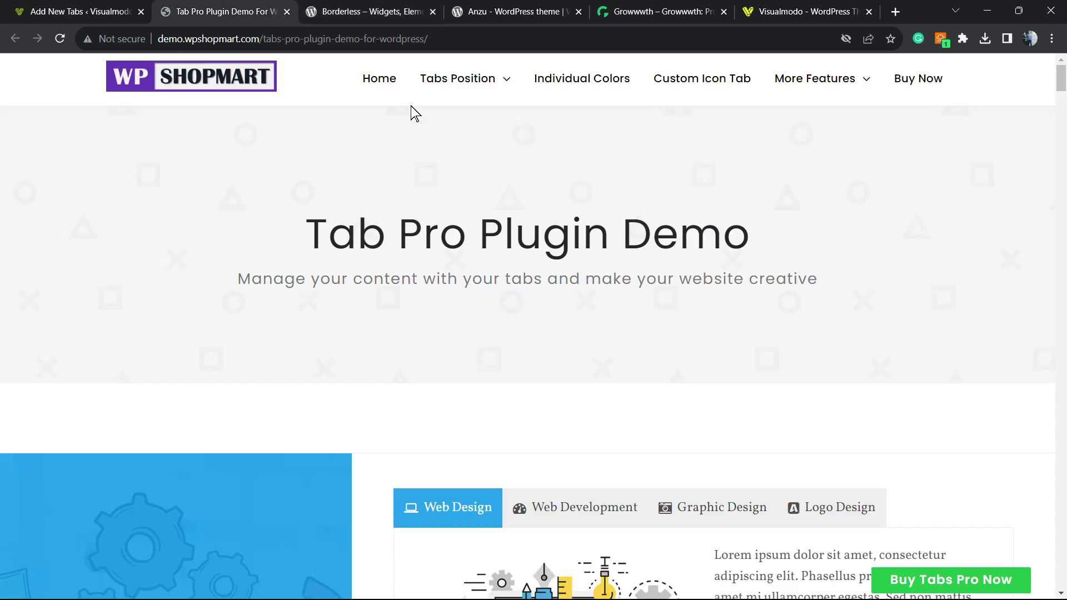
pyautogui.click(79, 11)
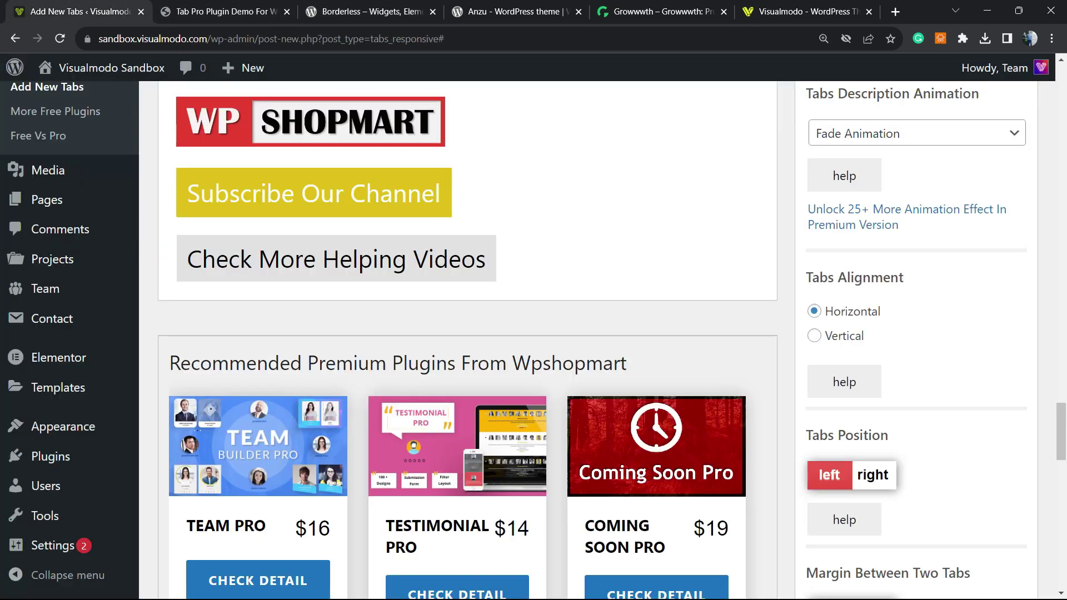
pyautogui.scroll(-3, 772, 379)
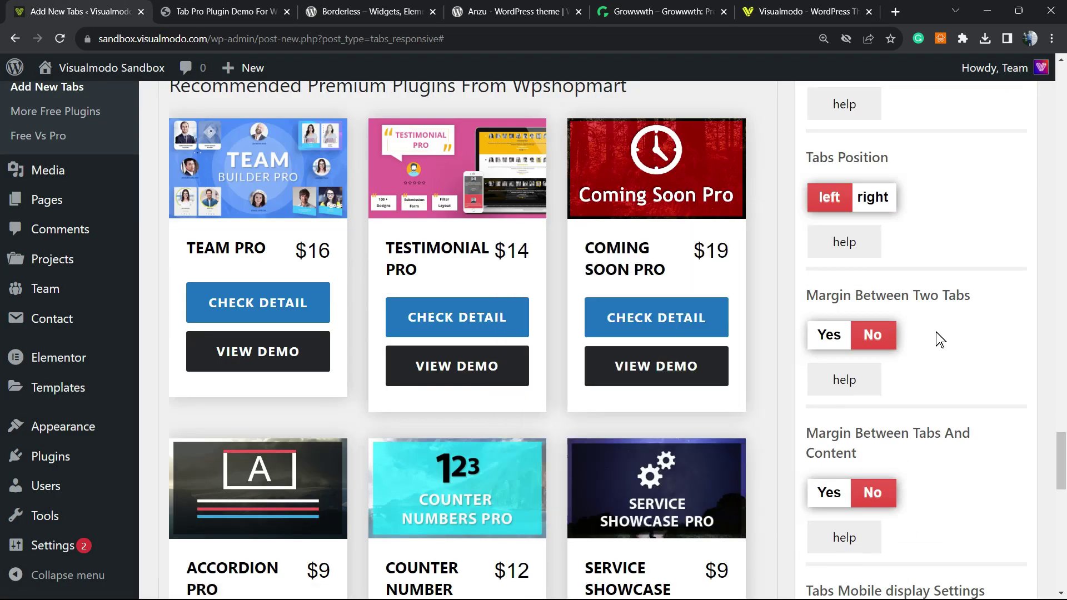
pyautogui.scroll(-2, 863, 337)
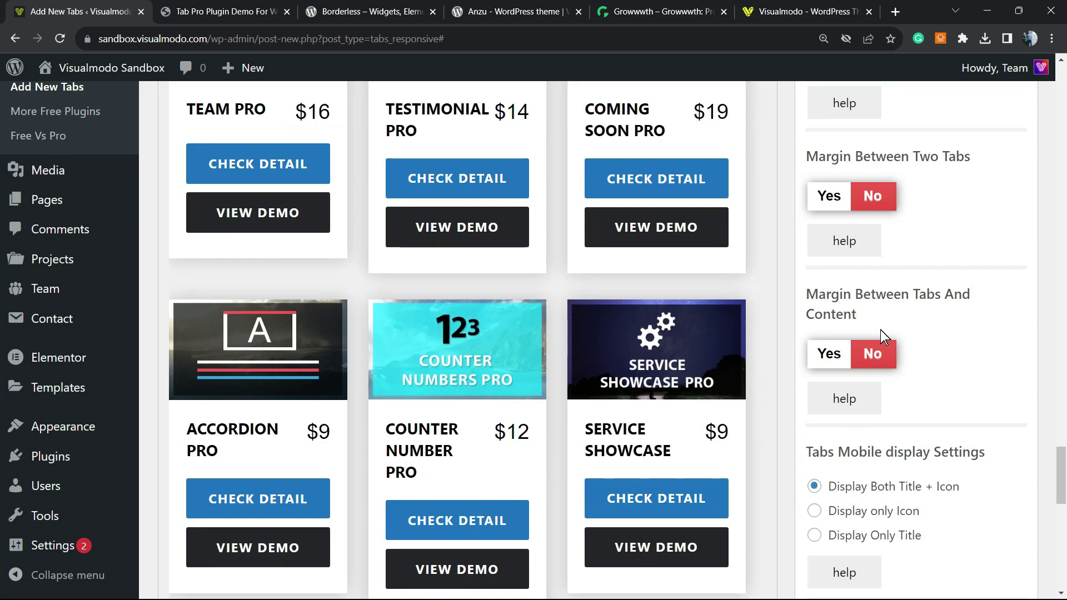
pyautogui.scroll(-3, 880, 330)
pyautogui.scroll(-2, 959, 292)
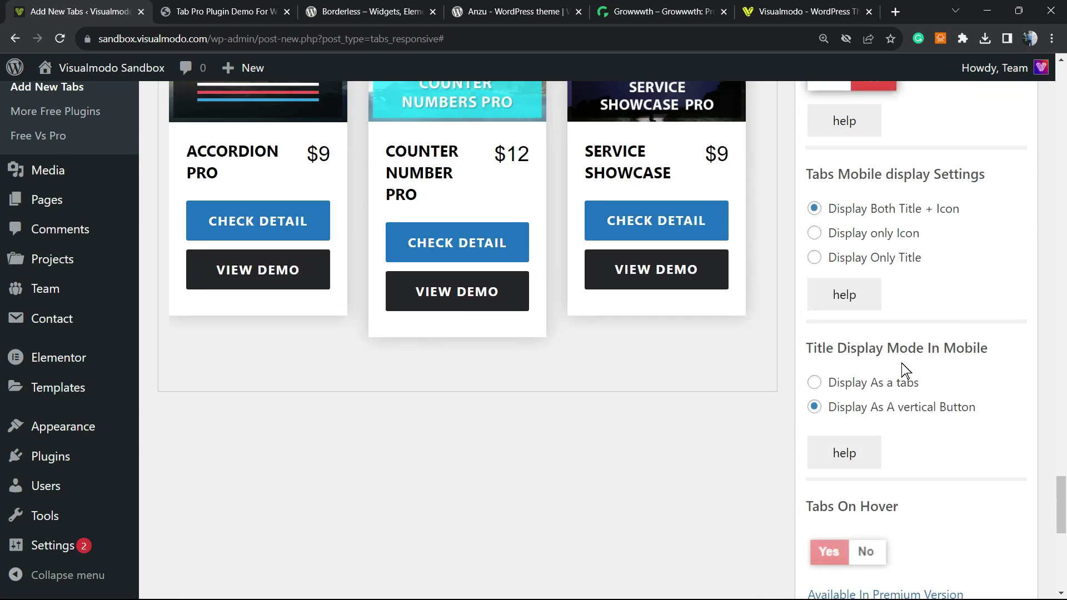
pyautogui.scroll(-2, 905, 370)
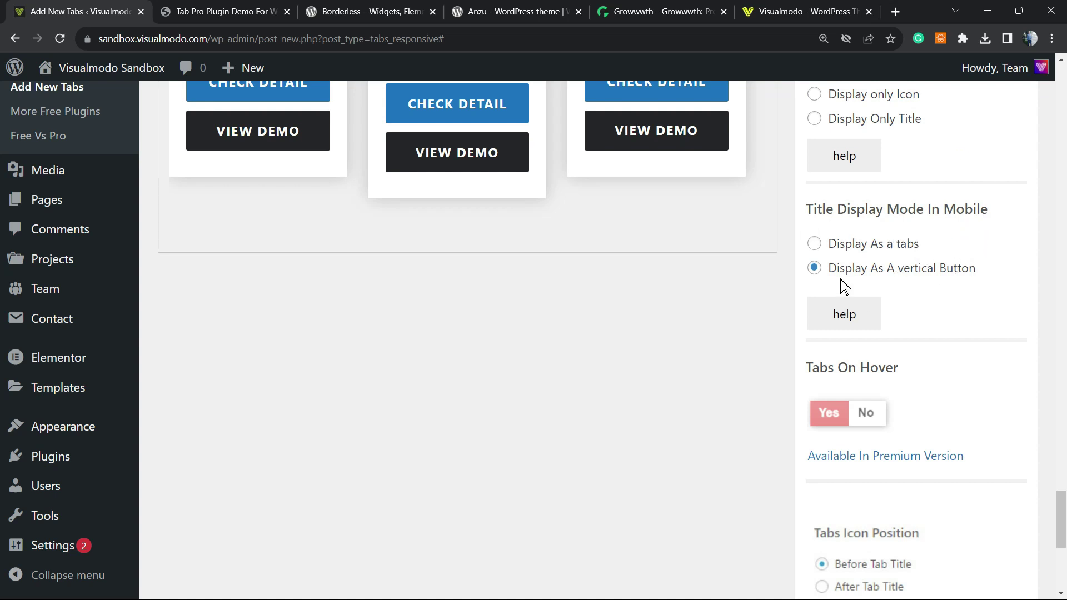
pyautogui.scroll(2, 880, 267)
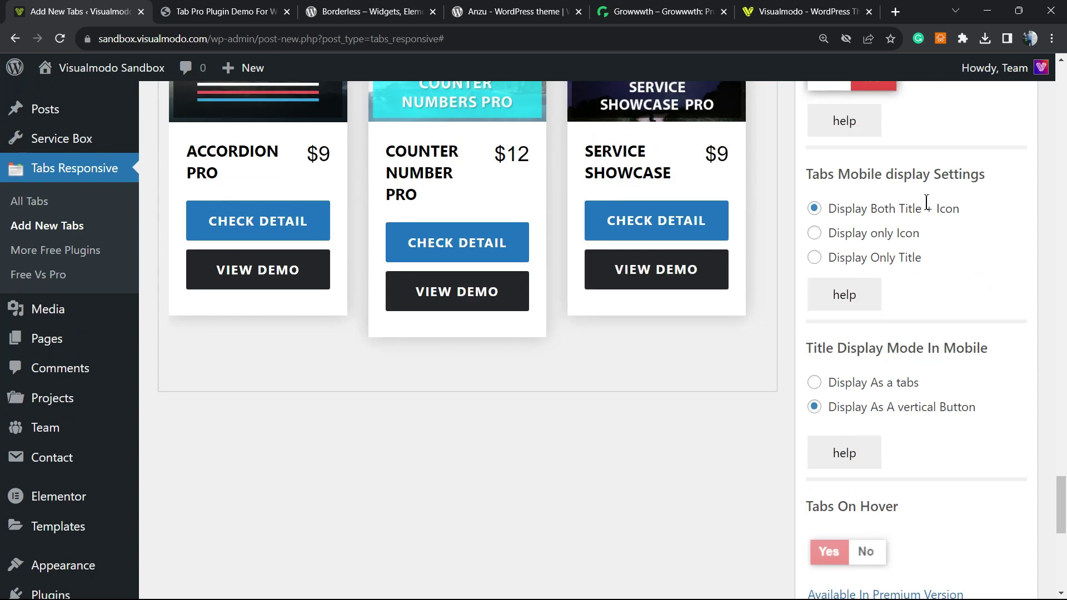
pyautogui.scroll(-3, 834, 262)
pyautogui.scroll(-3, 835, 292)
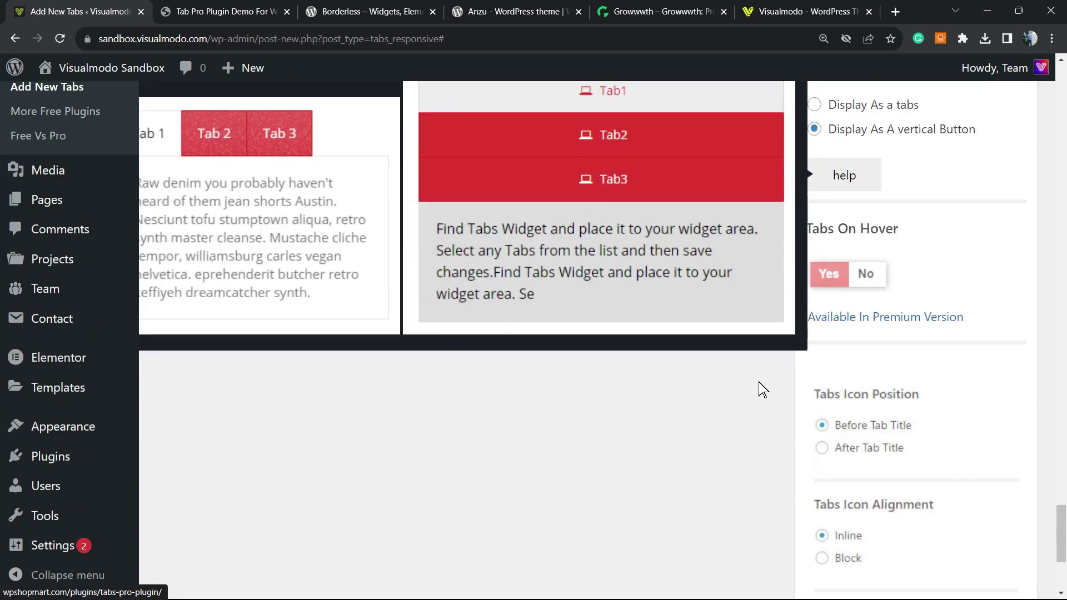
pyautogui.scroll(-3, 906, 392)
pyautogui.scroll(-3, 906, 391)
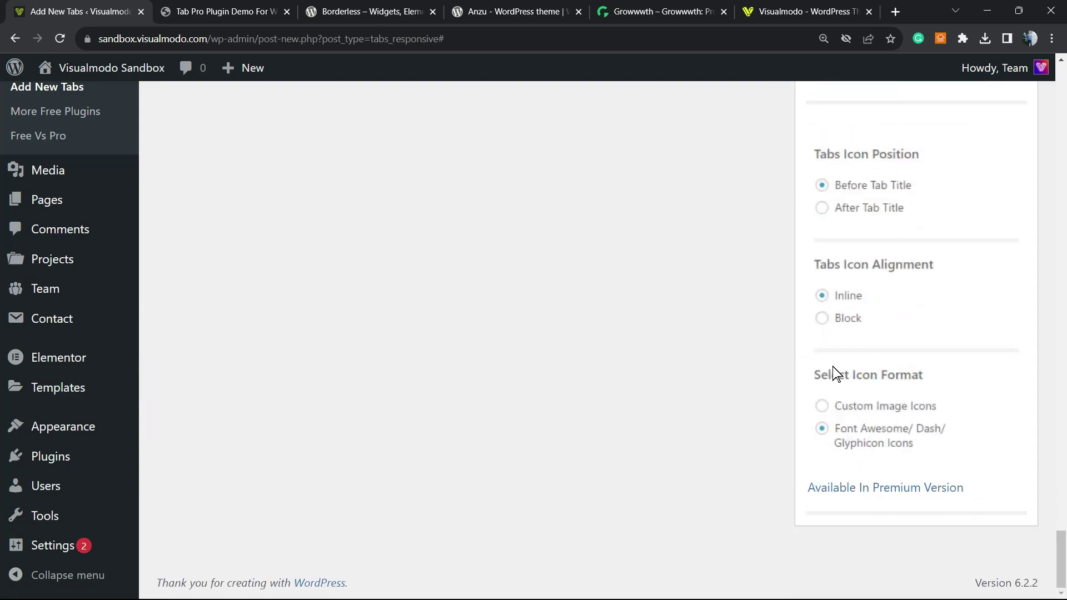
pyautogui.scroll(5, 684, 364)
pyautogui.scroll(5, 684, 364)
pyautogui.scroll(5, 551, 328)
pyautogui.scroll(3, 557, 336)
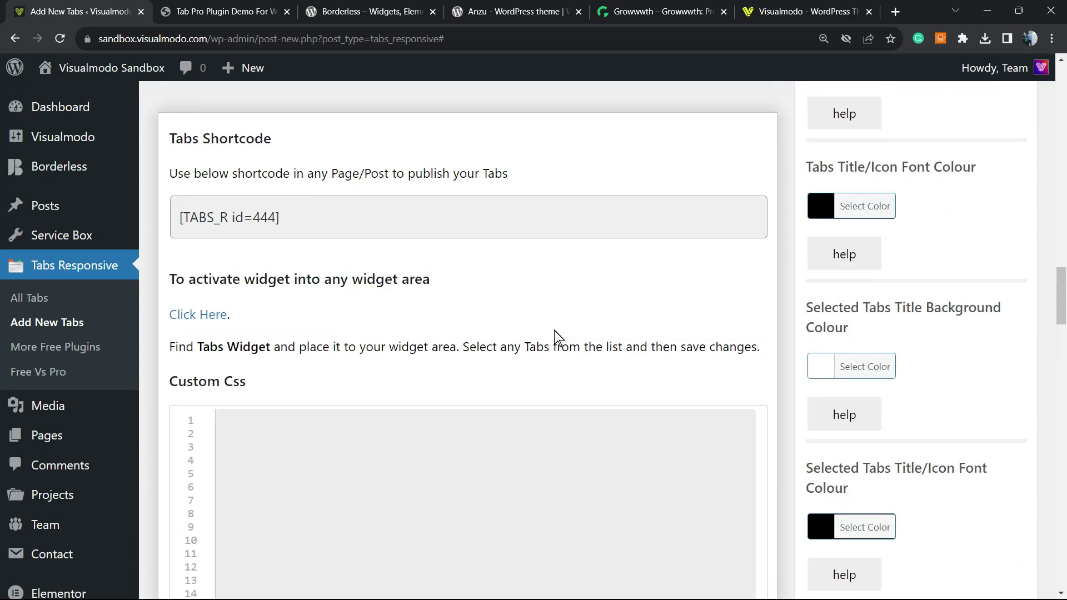
pyautogui.scroll(5, 906, 267)
pyautogui.scroll(5, 907, 275)
pyautogui.scroll(5, 905, 300)
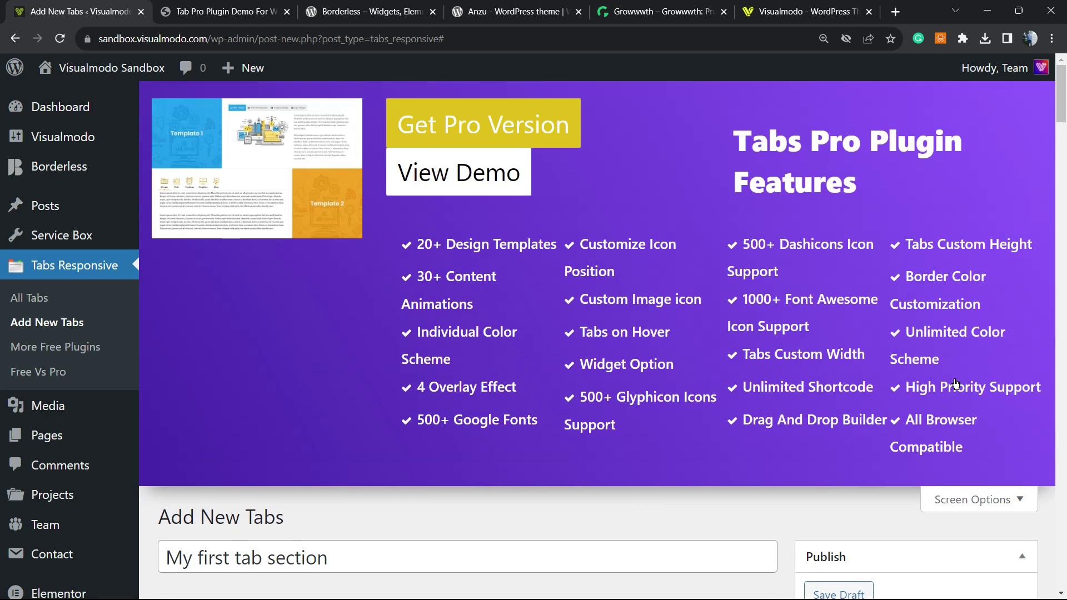
pyautogui.scroll(-5, 917, 333)
pyautogui.scroll(-3, 918, 333)
pyautogui.scroll(3, 825, 192)
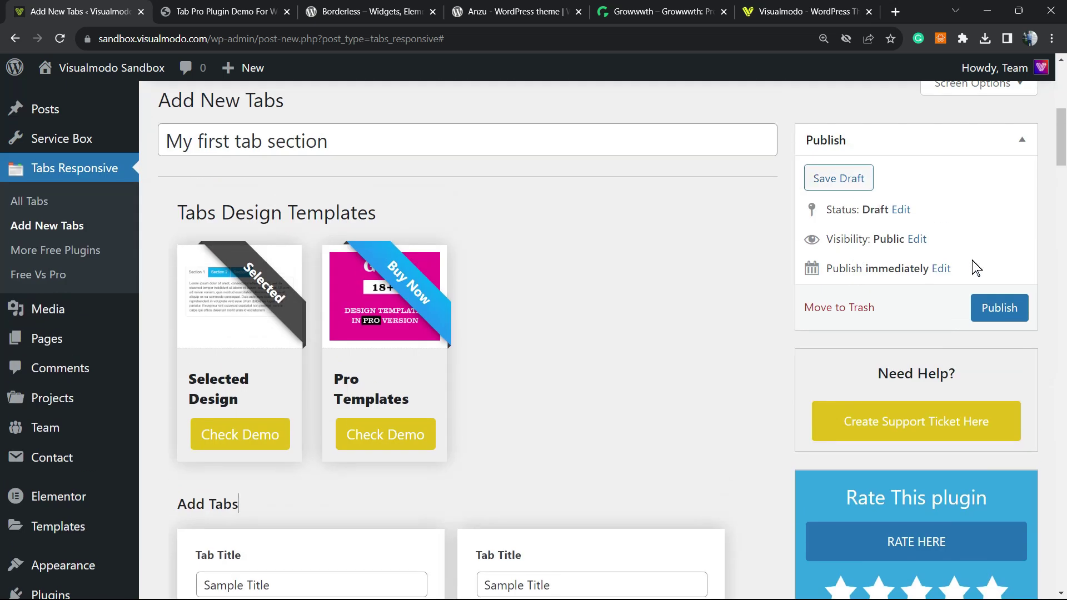
pyautogui.click(999, 307)
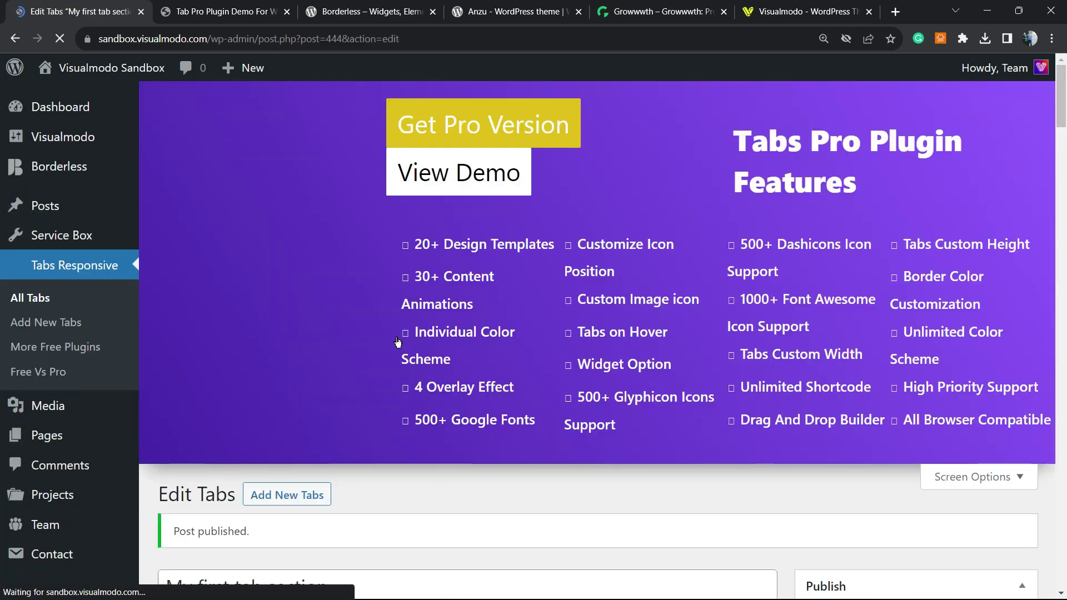
pyautogui.scroll(-5, 397, 301)
pyautogui.scroll(-5, 375, 296)
pyautogui.scroll(-4, 375, 297)
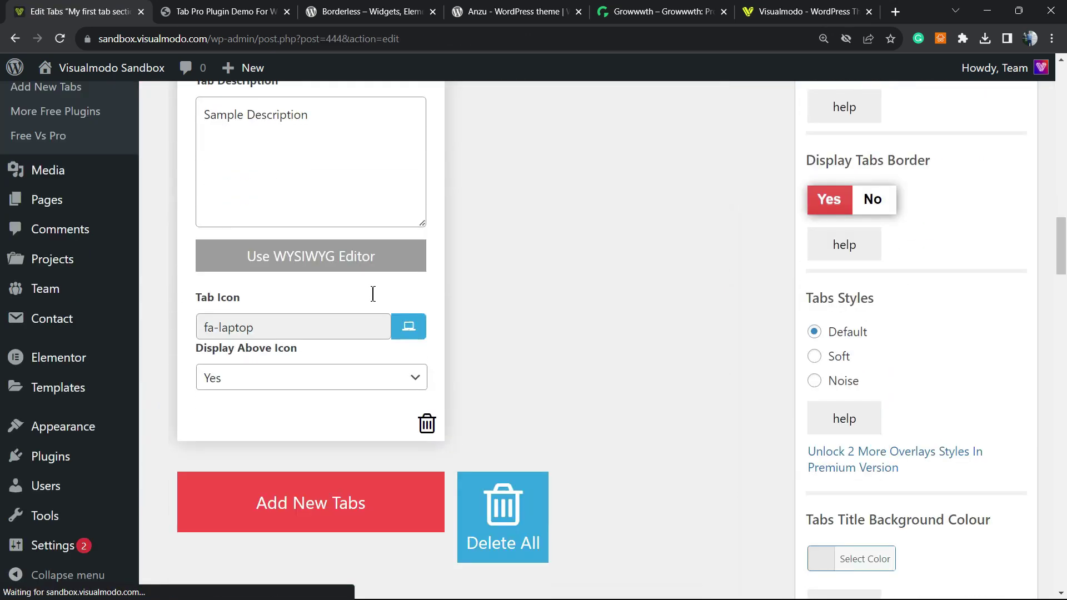
pyautogui.scroll(-4, 372, 296)
pyautogui.scroll(-3, 373, 296)
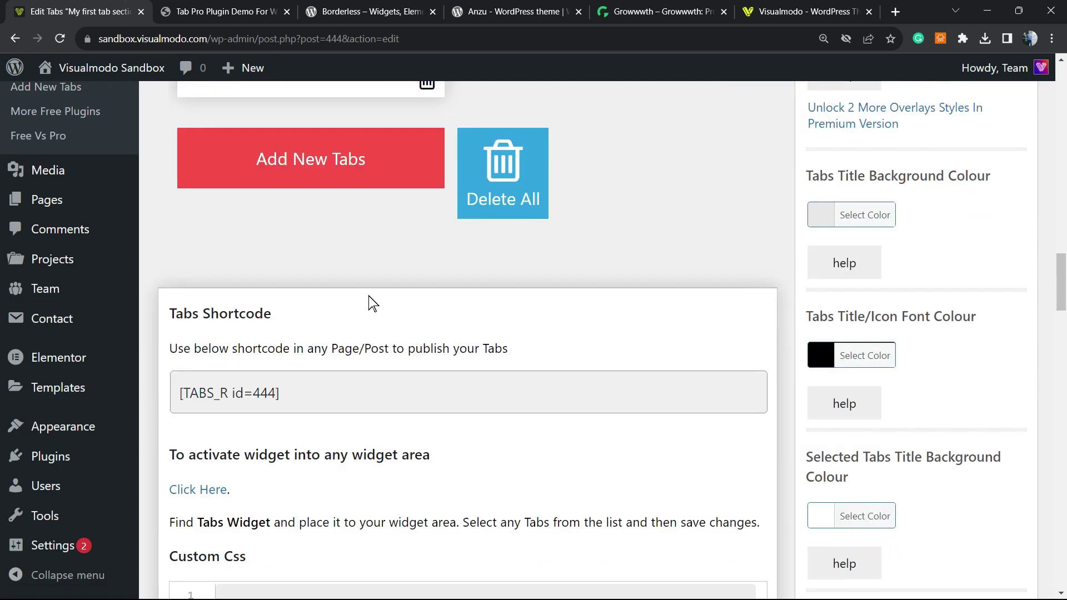
# Select and copy the [TABS_R id=444] shortcode from the Tabs Shortcode box
pyautogui.doubleClick(222, 312)
pyautogui.click(559, 393)
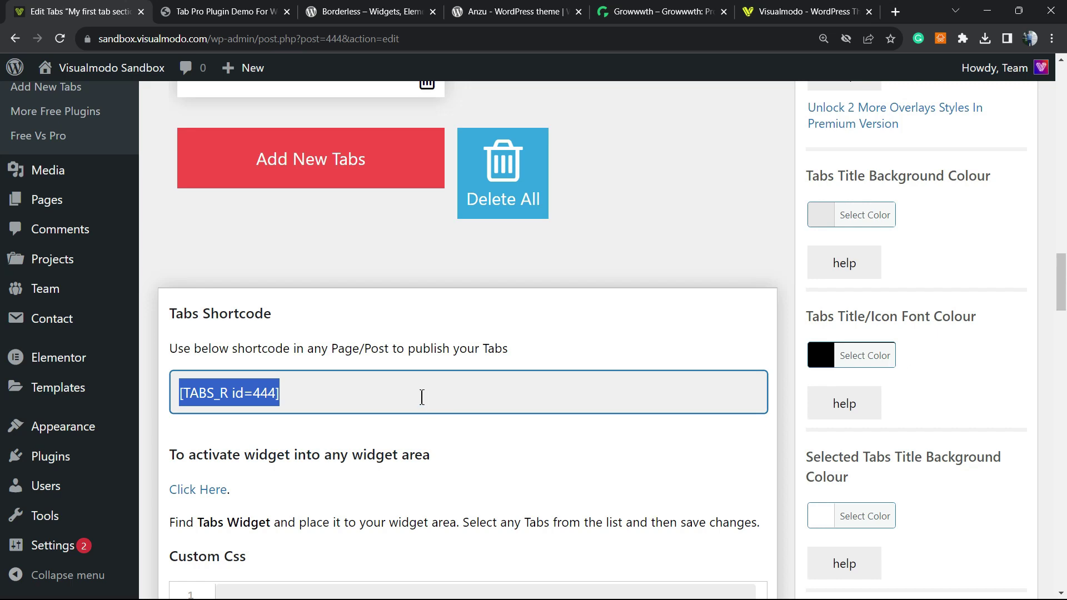
pyautogui.click(422, 398)
pyautogui.scroll(10, 350, 384)
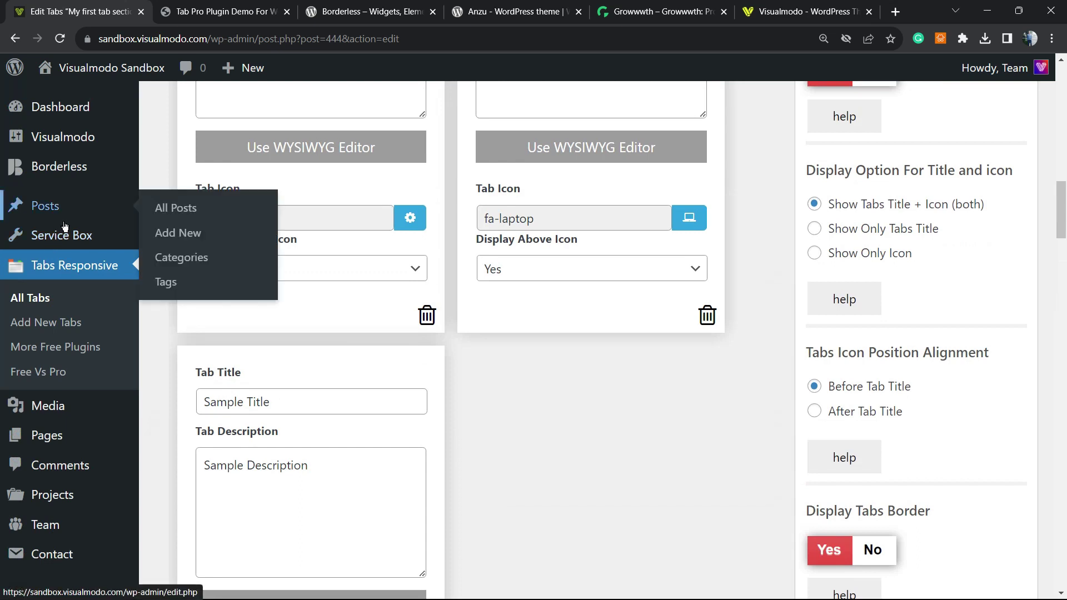
pyautogui.moveTo(47, 200)
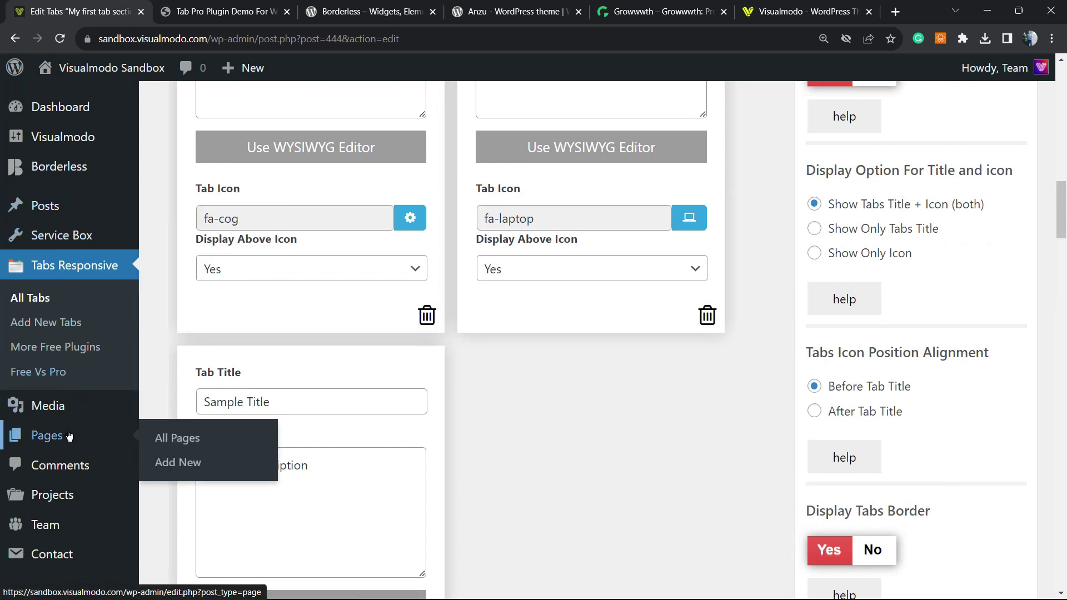
# Create a new page, then delete the shortcode pasted as plain paragraph text
pyautogui.click(188, 462)
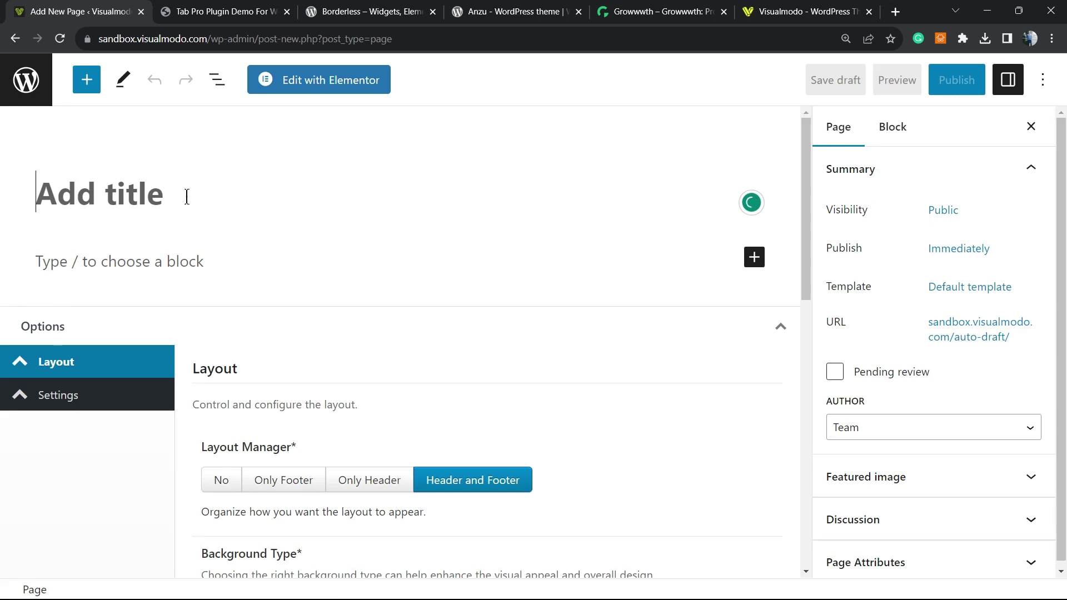
pyautogui.click(187, 197)
pyautogui.click(200, 261)
pyautogui.write('[TABS_R id=444]')
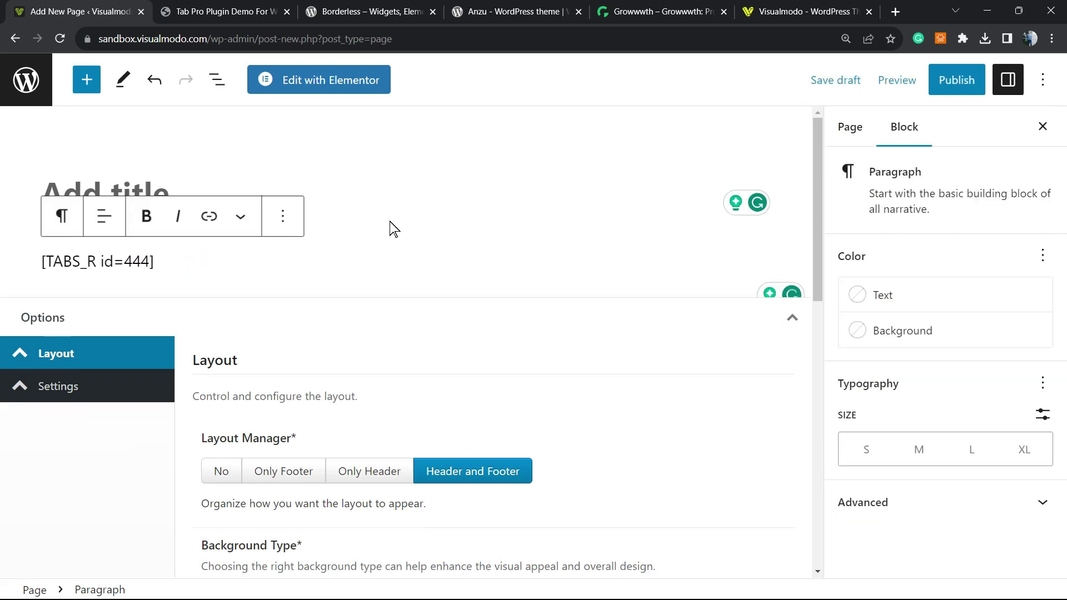
pyautogui.click(394, 229)
pyautogui.click(196, 264)
pyautogui.hotkey('ctrl', 'a')
pyautogui.hotkey('ctrl', 'c')
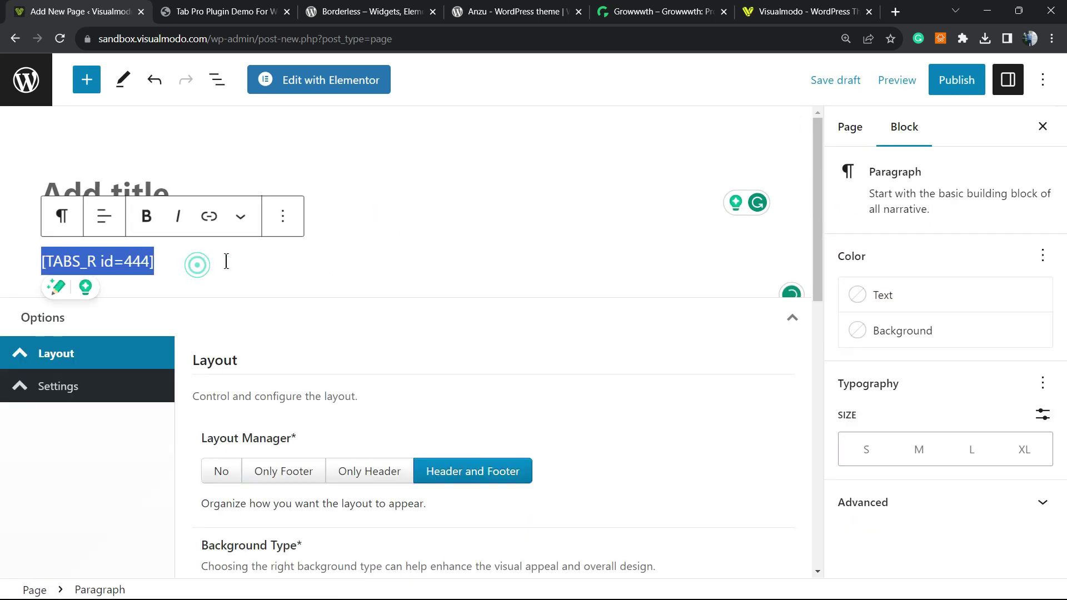
pyautogui.press('BackSpace')
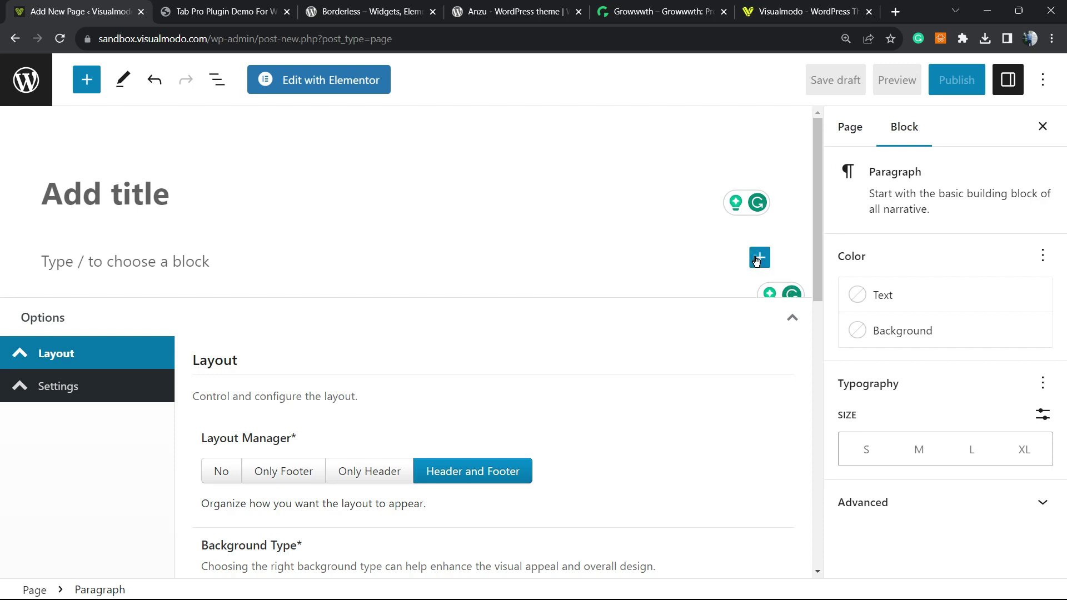
# Add a Shortcode block containing [TABS_R id=444]
pyautogui.click(760, 258)
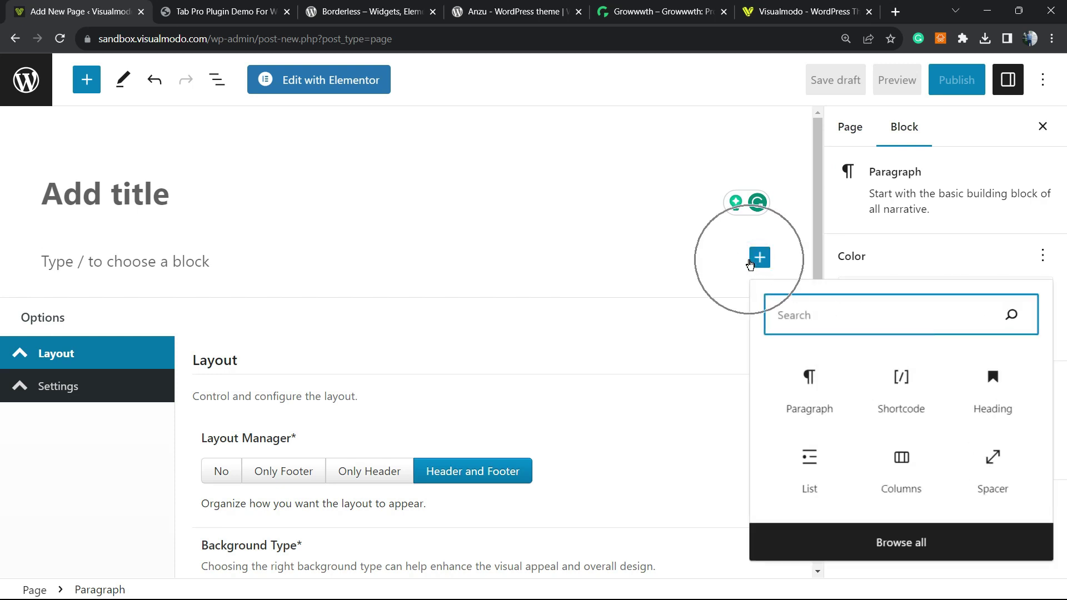
pyautogui.click(810, 313)
pyautogui.write('s')
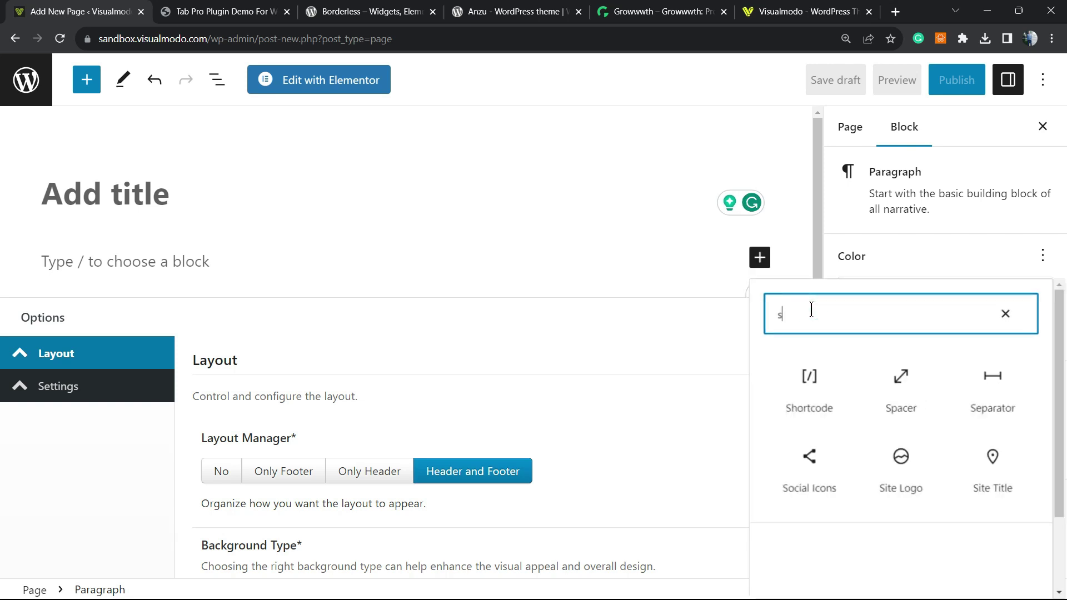
pyautogui.write('hort')
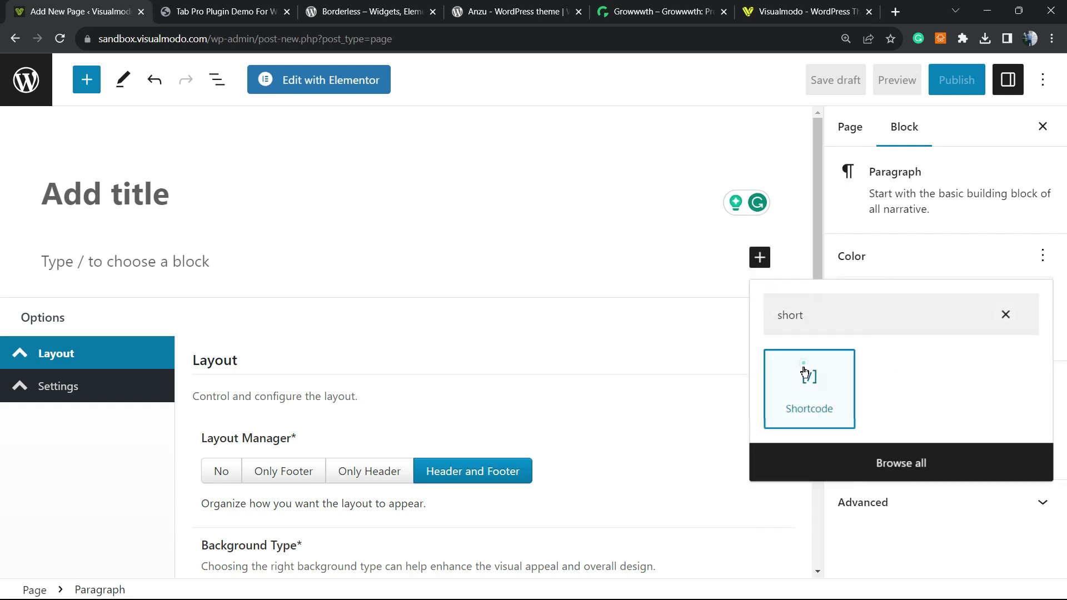
pyautogui.click(810, 388)
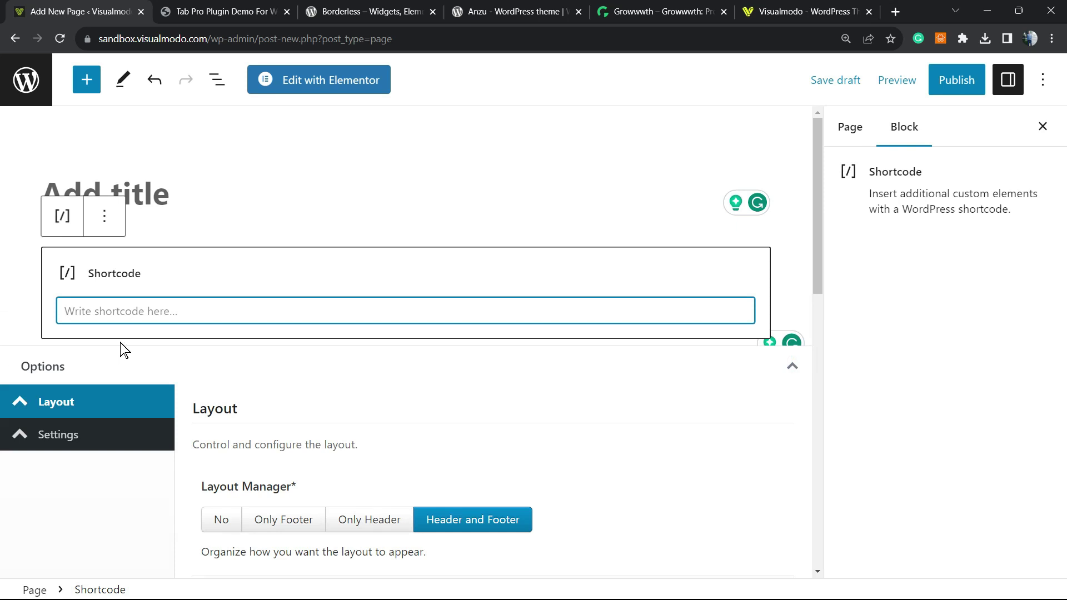
pyautogui.hotkey('ctrl', 'v')
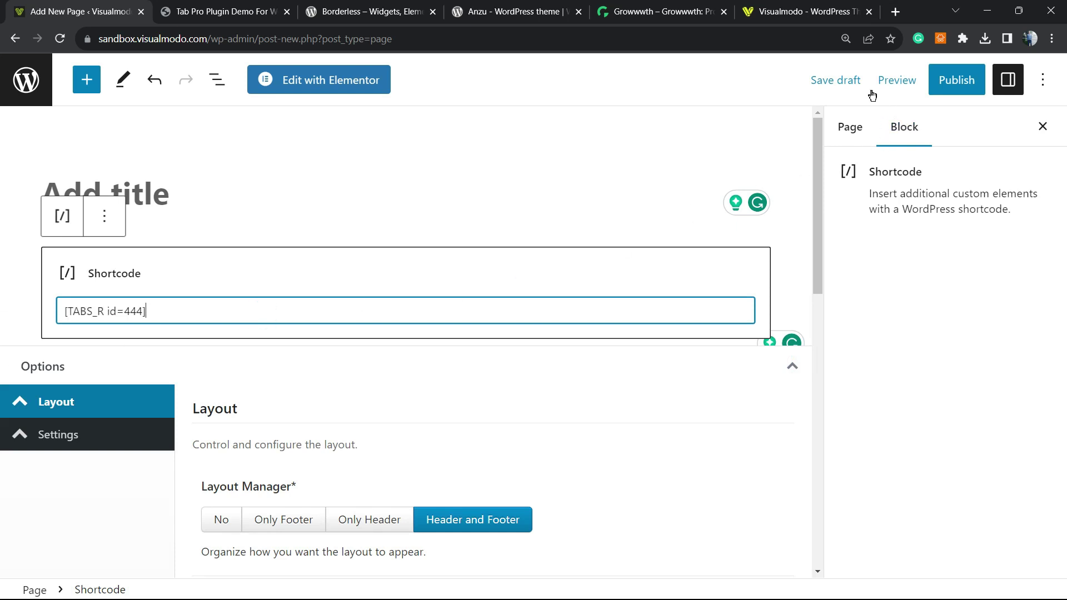
pyautogui.click(835, 80)
# Preview the draft page in a new tab and try its second and third tabs
pyautogui.click(897, 81)
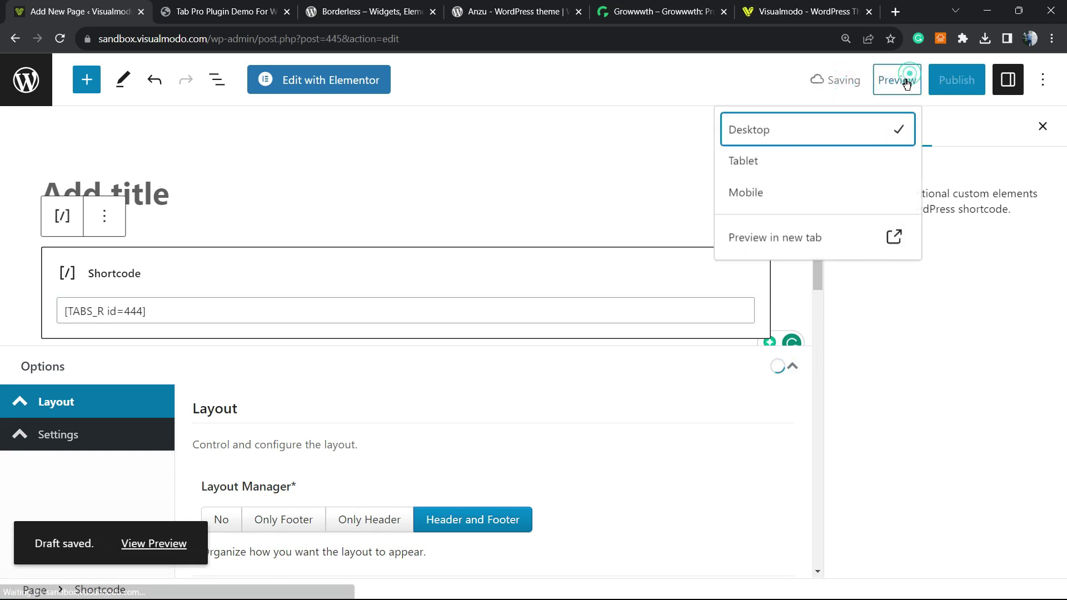
pyautogui.click(787, 236)
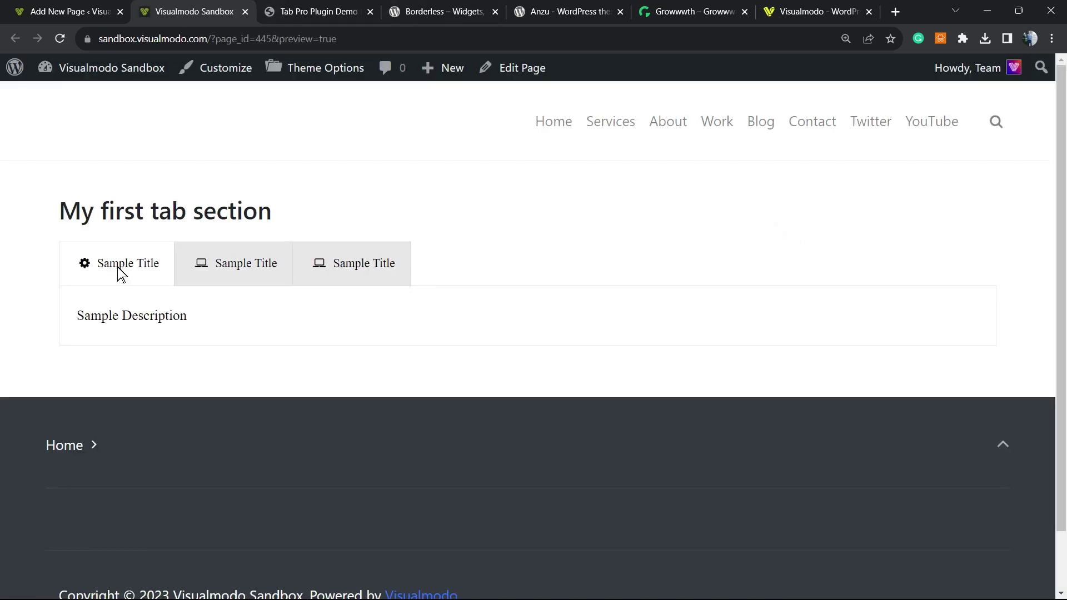
pyautogui.click(238, 264)
pyautogui.click(321, 255)
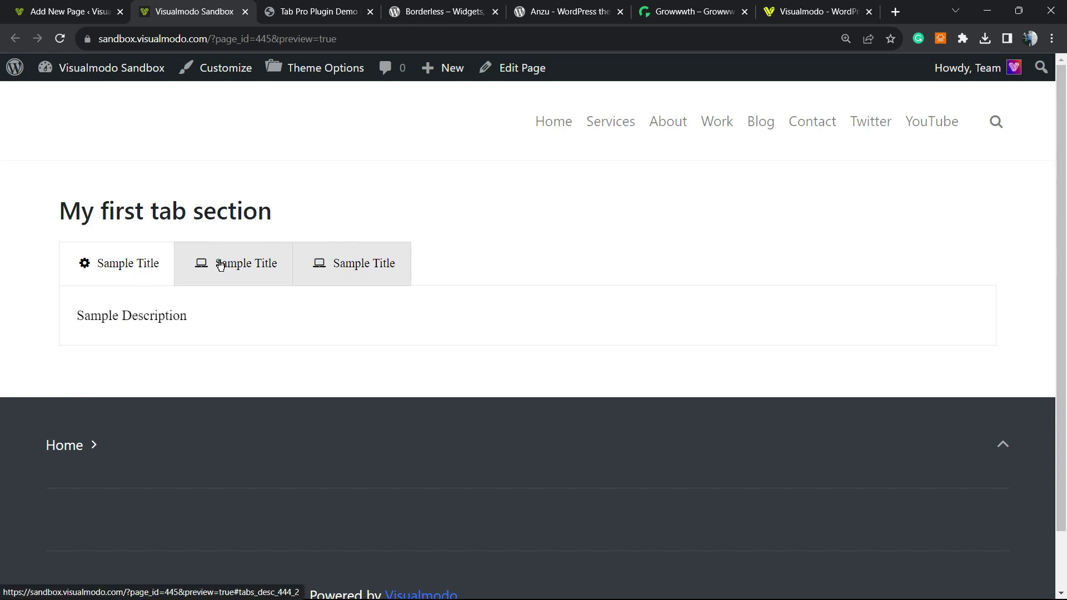
pyautogui.click(254, 260)
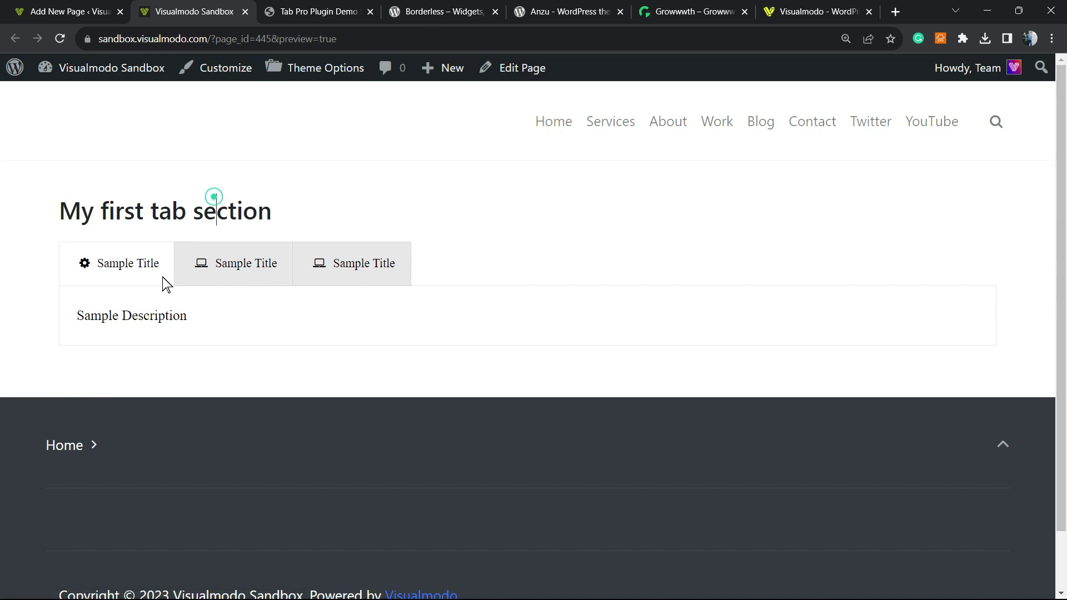
pyautogui.scroll(-1, 318, 287)
# Reload the preview and switch among the first, second and third tabs again
pyautogui.press('F5')
pyautogui.click(336, 275)
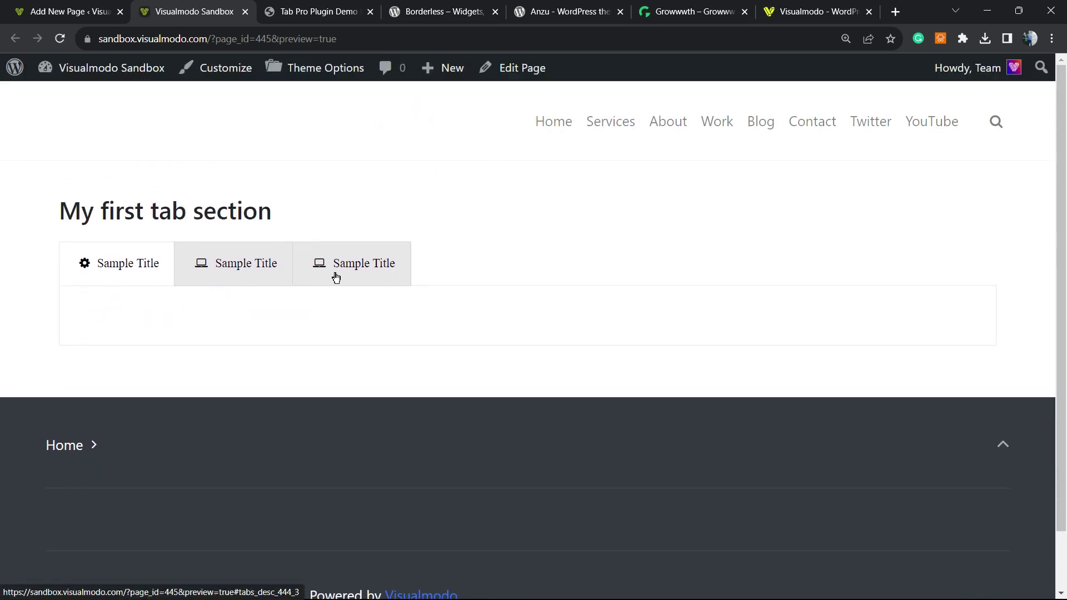
pyautogui.click(224, 273)
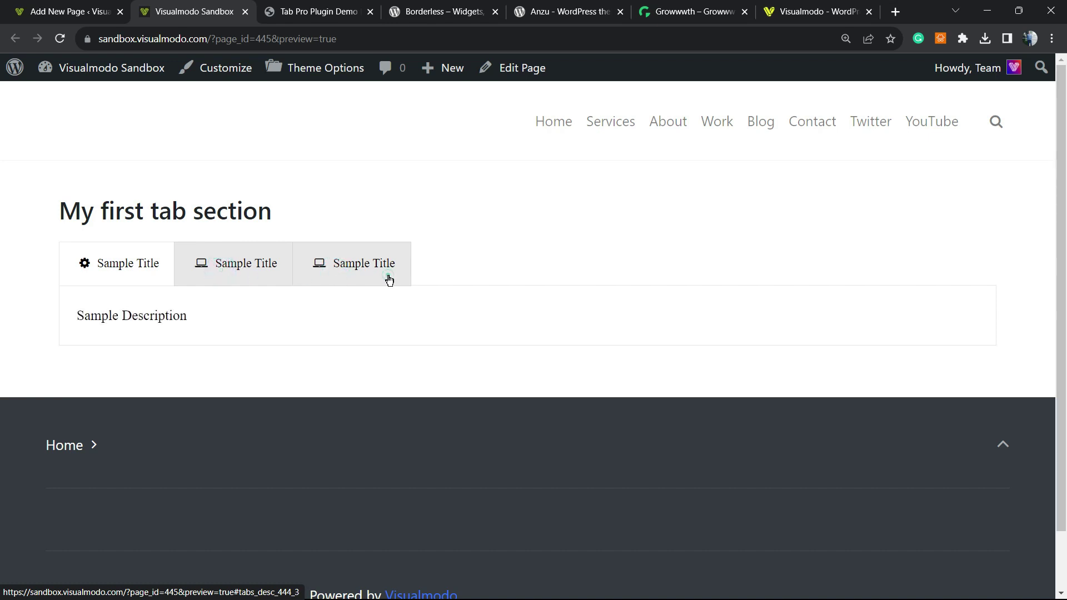
pyautogui.click(148, 267)
pyautogui.click(163, 271)
pyautogui.click(256, 260)
pyautogui.click(341, 262)
pyautogui.click(263, 265)
pyautogui.moveTo(137, 262); pyautogui.dragTo(159, 267)
pyautogui.click(110, 267)
pyautogui.click(327, 267)
# In the Tab Pro demo, try the Web Design tabs and Template 2's Stats–Ideas tabs
pyautogui.hotkey('ctrl', 'Tab')
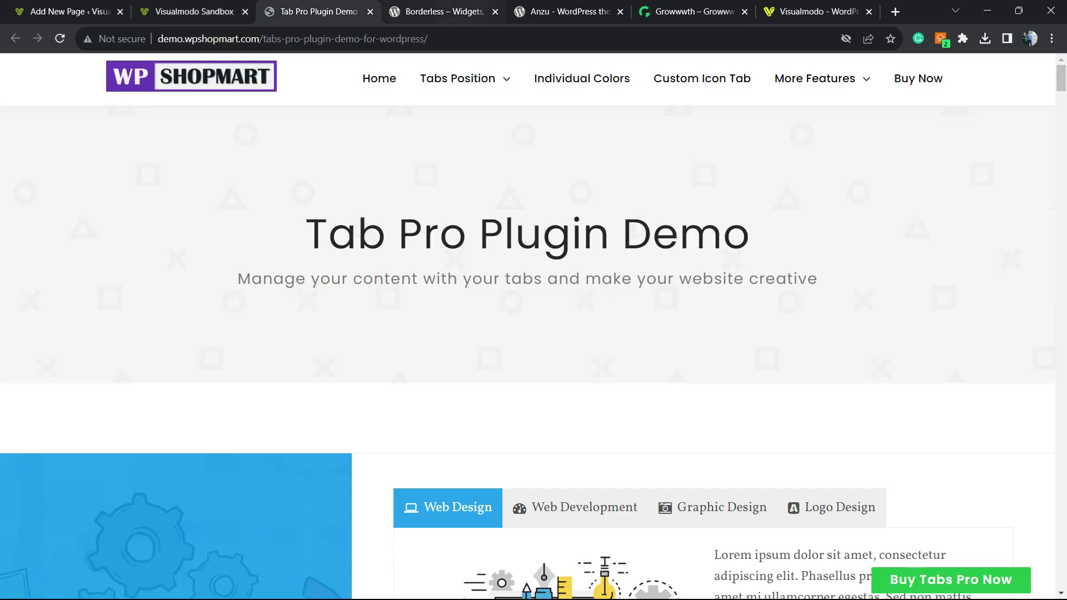
pyautogui.scroll(-4, 518, 262)
pyautogui.scroll(-1, 517, 263)
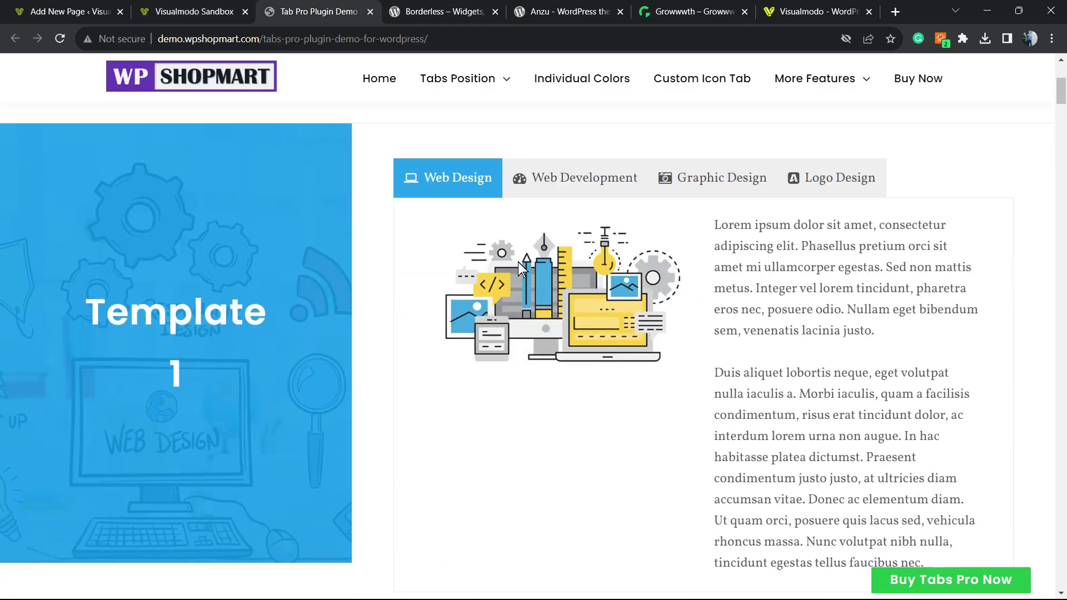
pyautogui.click(632, 182)
pyautogui.click(713, 178)
pyautogui.click(829, 178)
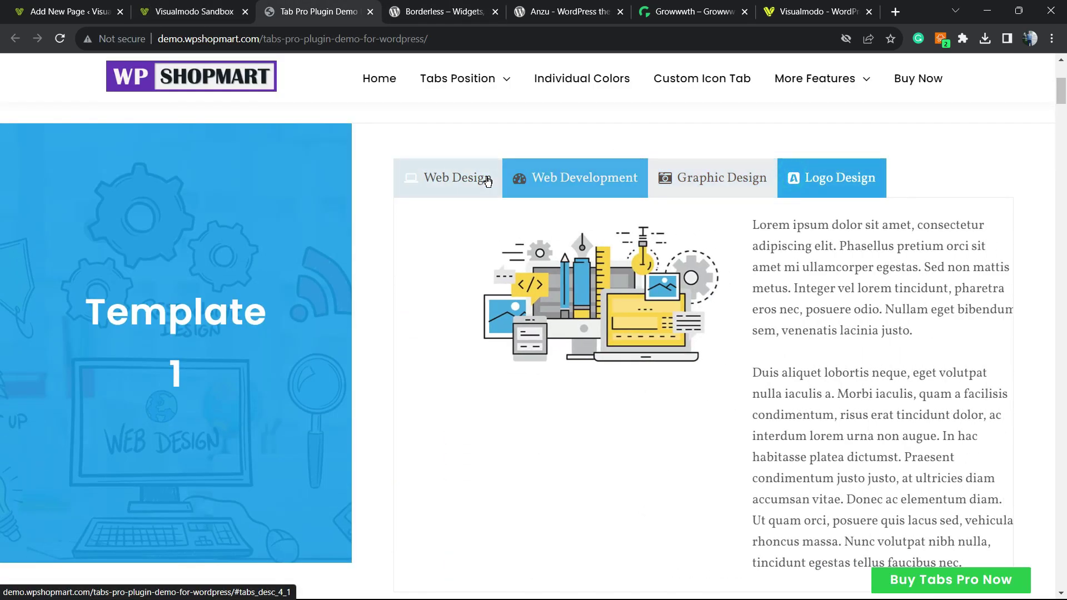
pyautogui.click(486, 180)
pyautogui.scroll(-5, 450, 250)
pyautogui.scroll(-3, 416, 250)
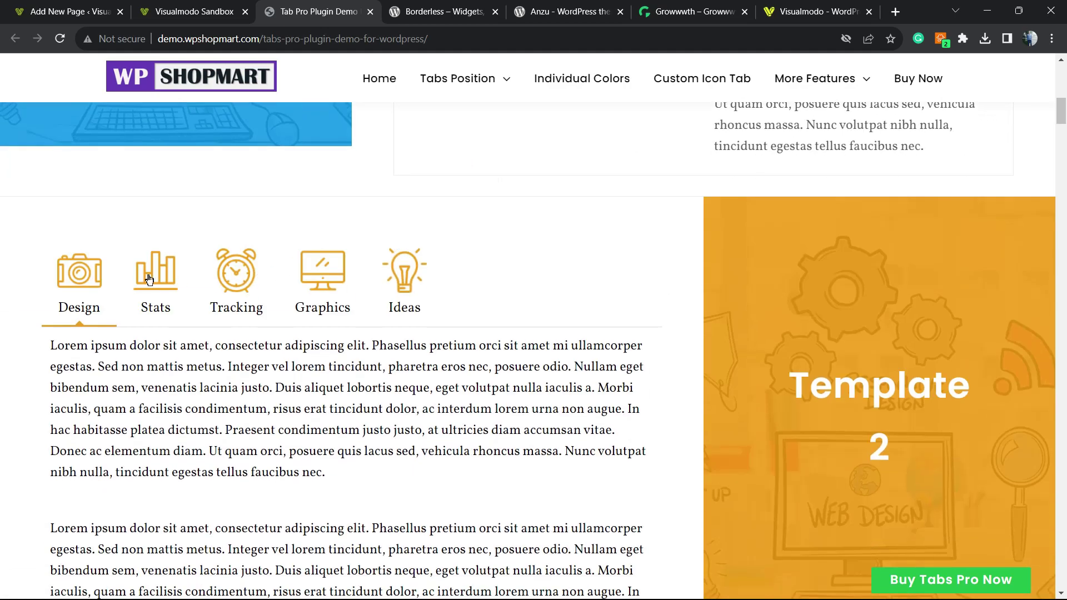
pyautogui.click(147, 277)
pyautogui.click(236, 277)
pyautogui.click(323, 279)
pyautogui.click(406, 287)
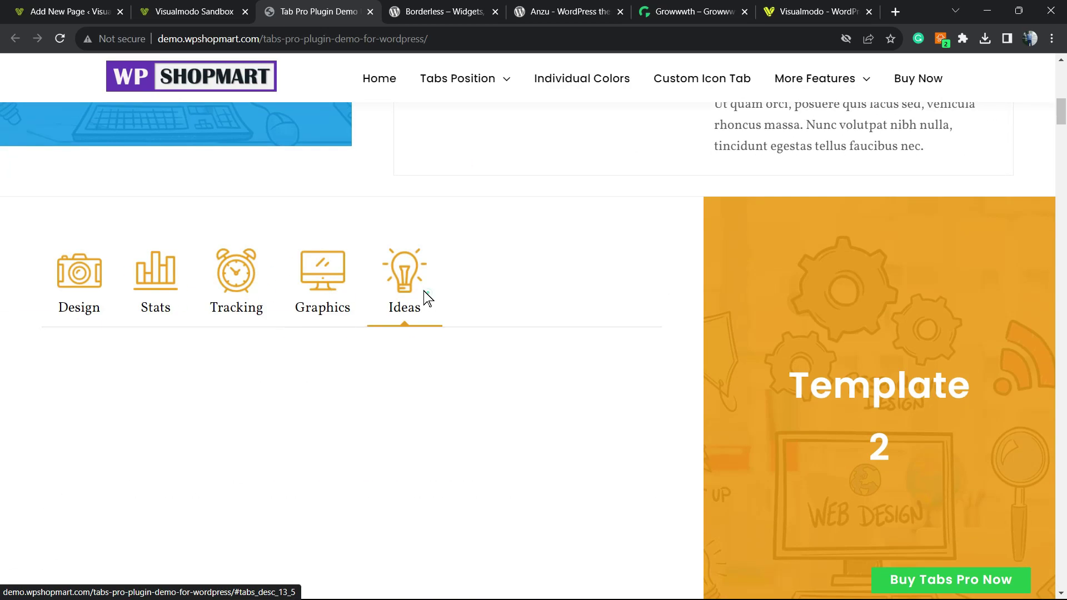
pyautogui.scroll(-4, 427, 297)
pyautogui.scroll(-4, 428, 298)
pyautogui.scroll(-2, 500, 276)
# Try Template 3's STEP tabs, Template 4's third tab, and Template 5's sections
pyautogui.click(518, 268)
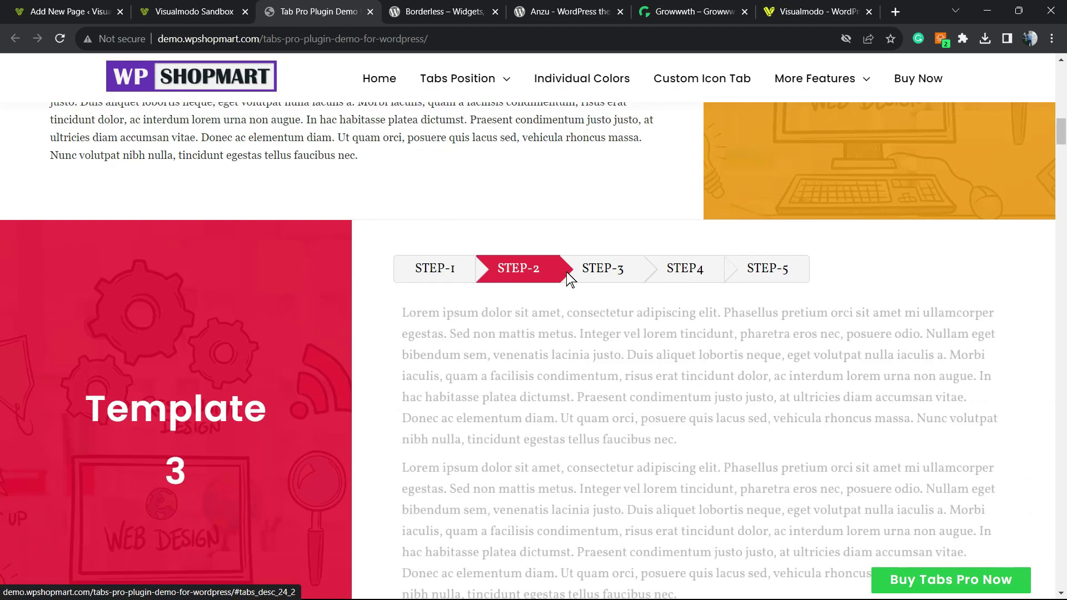
pyautogui.click(602, 269)
pyautogui.click(685, 268)
pyautogui.click(767, 269)
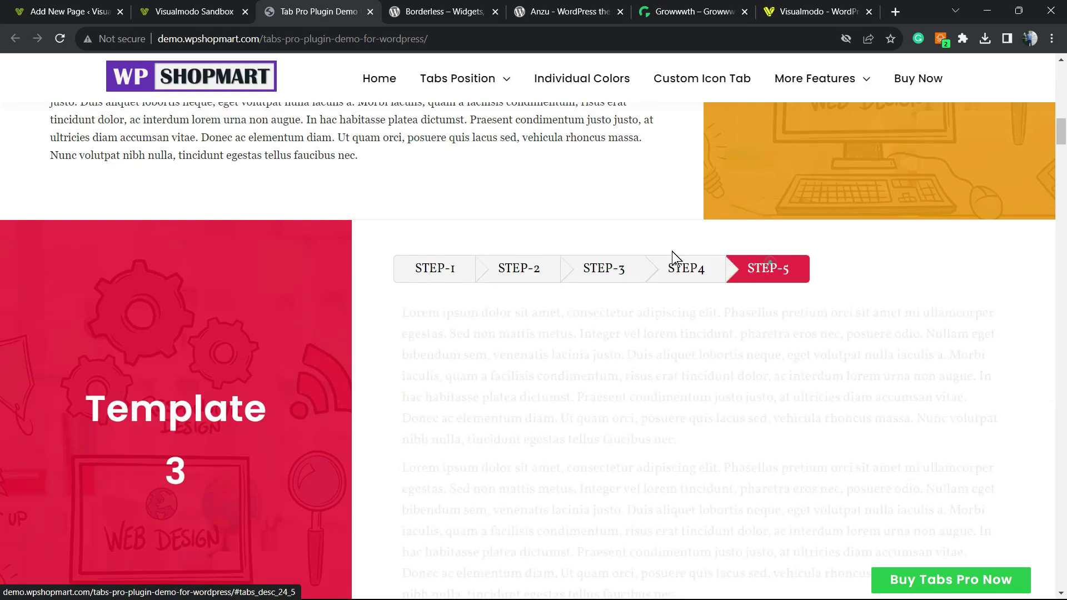
pyautogui.scroll(-5, 672, 251)
pyautogui.click(314, 312)
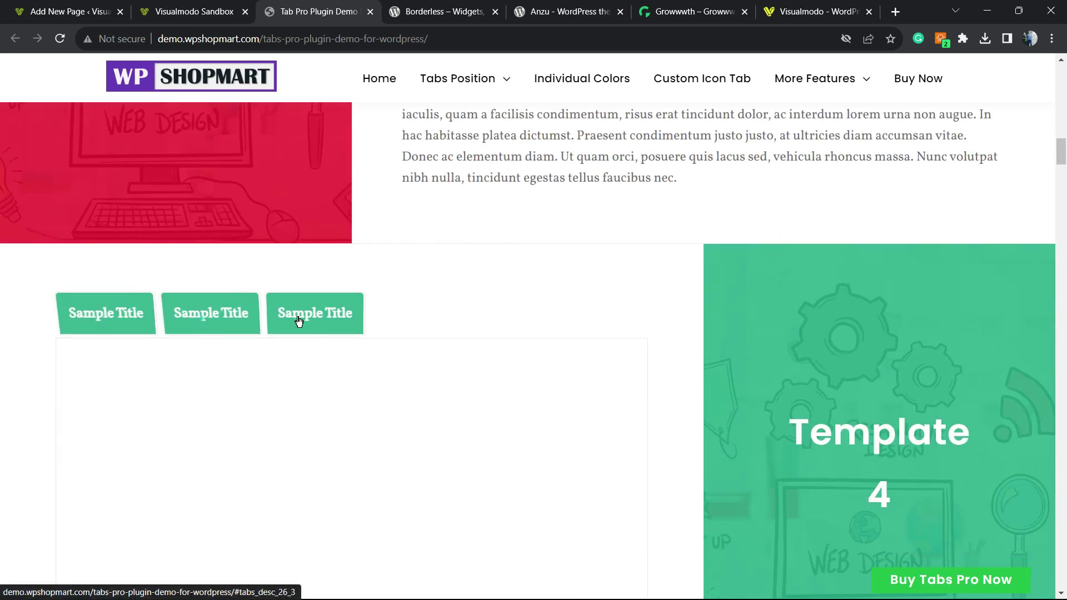
pyautogui.scroll(-5, 334, 317)
pyautogui.click(556, 359)
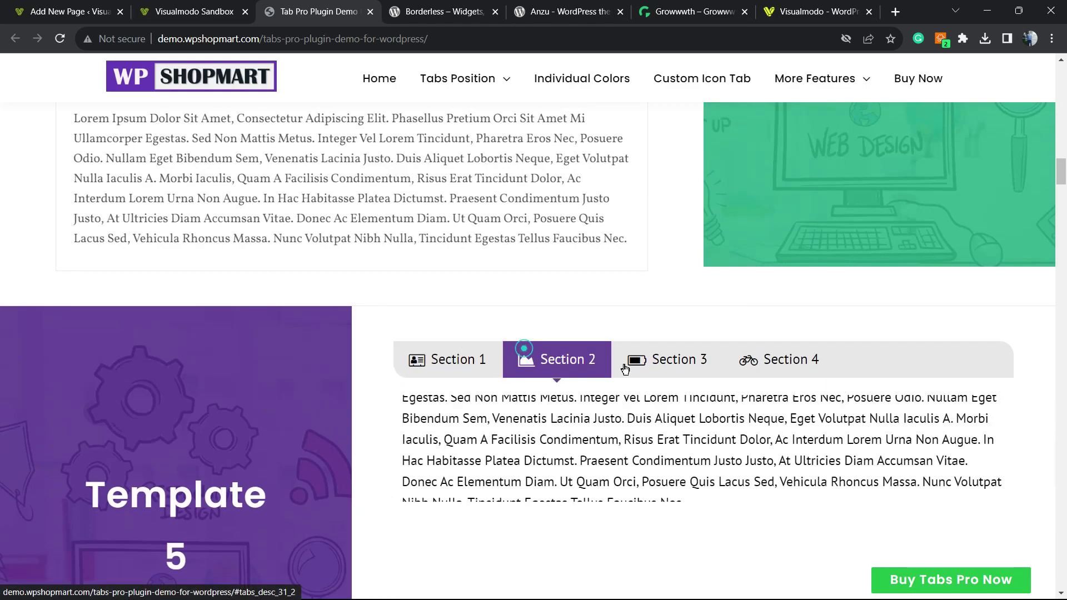
pyautogui.click(667, 359)
pyautogui.click(780, 359)
pyautogui.scroll(-5, 691, 334)
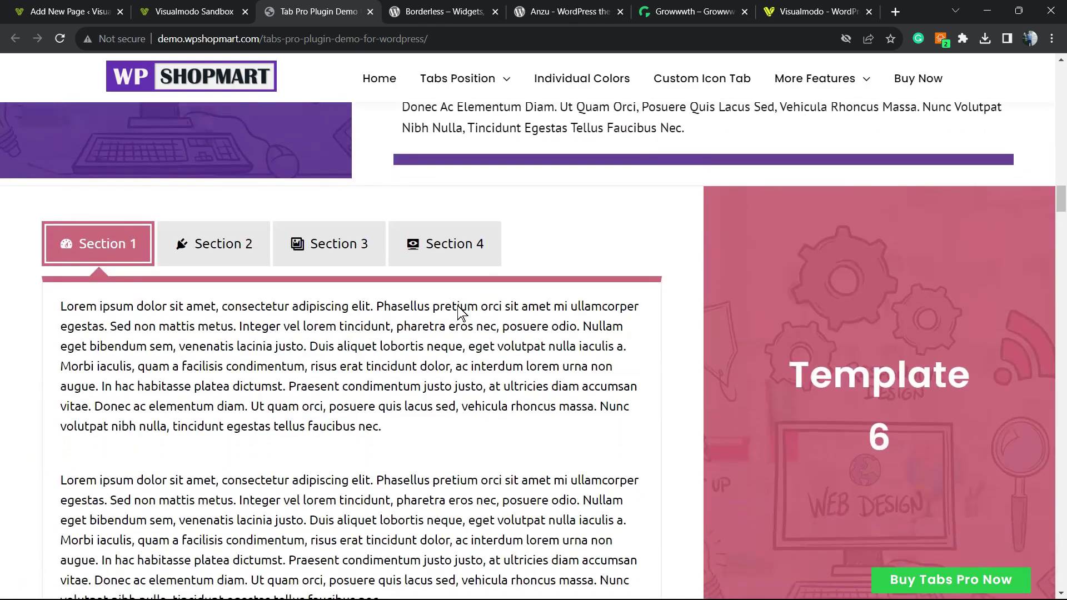
pyautogui.scroll(1, 460, 314)
# Try Sections 2–4 in Templates 6 and 7, then return to the Borderless page
pyautogui.click(213, 255)
pyautogui.click(329, 255)
pyautogui.click(439, 256)
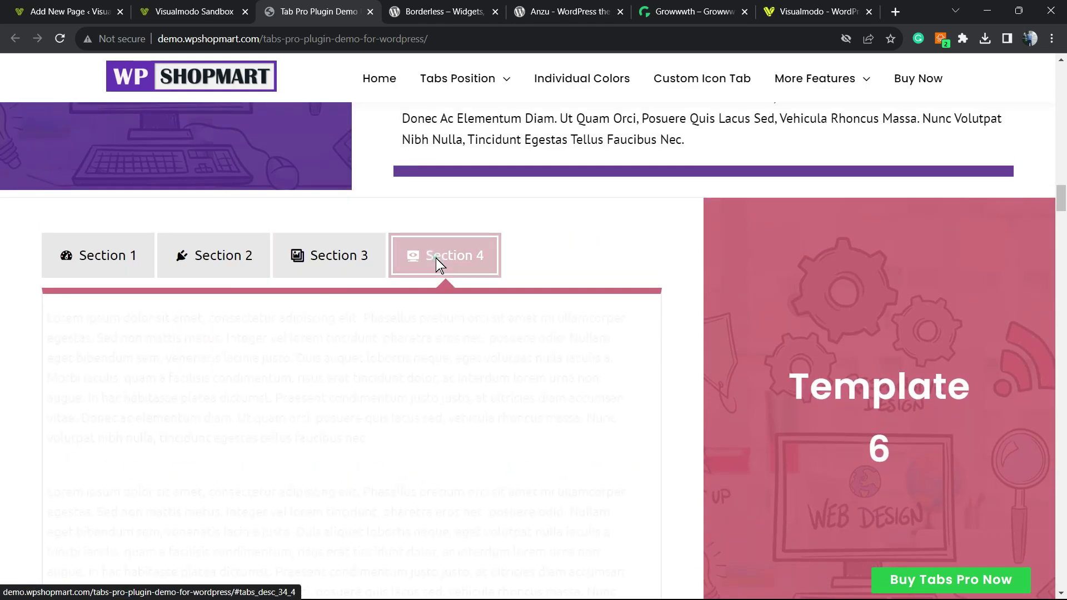
pyautogui.scroll(-5, 436, 258)
pyautogui.click(595, 322)
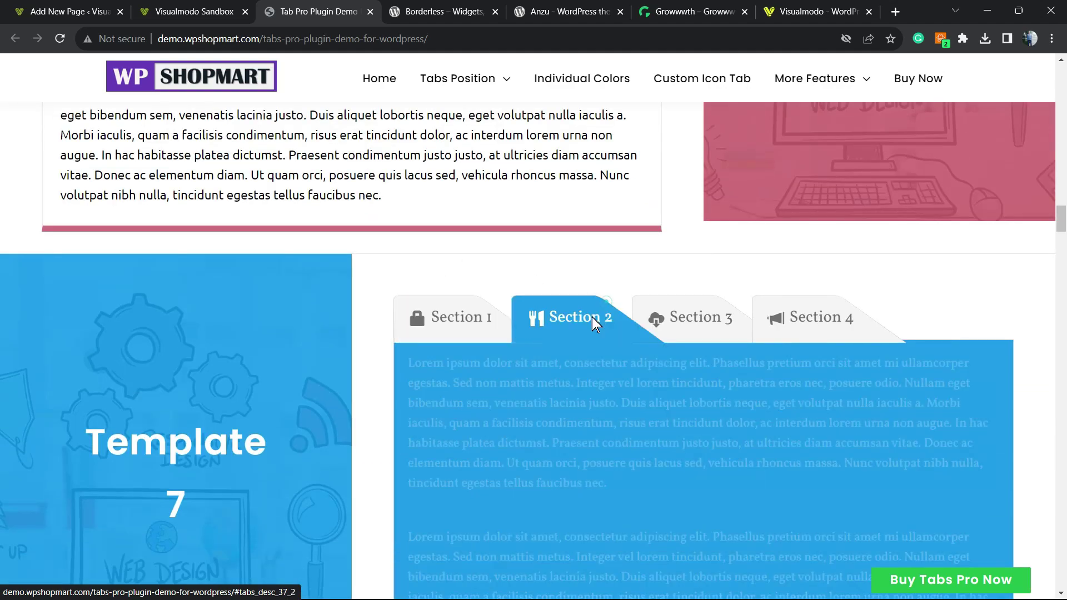
pyautogui.click(697, 317)
pyautogui.click(812, 318)
pyautogui.scroll(-5, 534, 317)
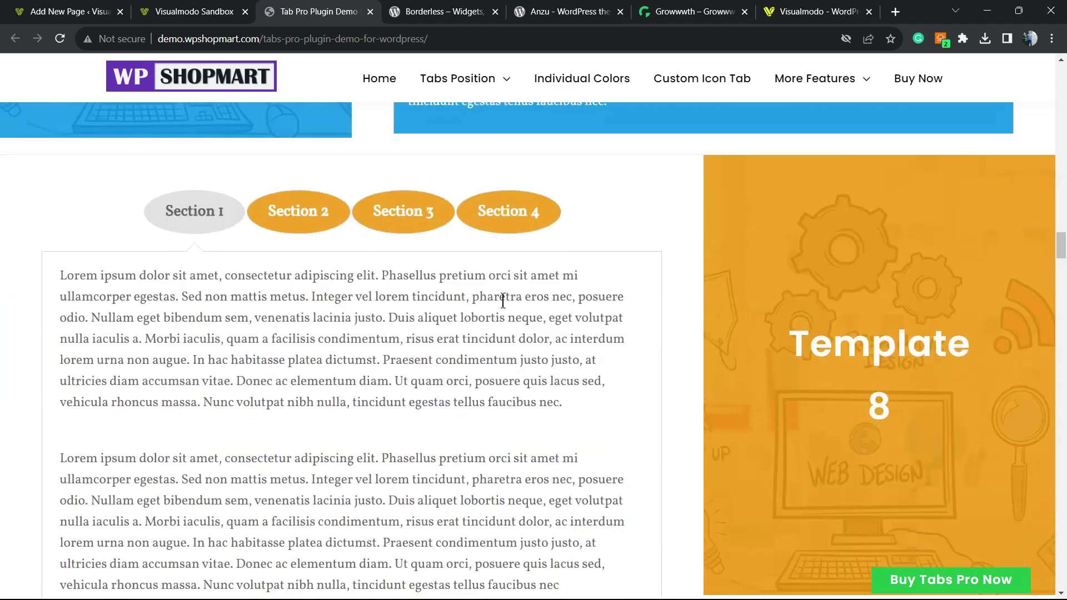
pyautogui.scroll(5, 502, 300)
pyautogui.scroll(10, 458, 301)
pyautogui.scroll(10, 415, 304)
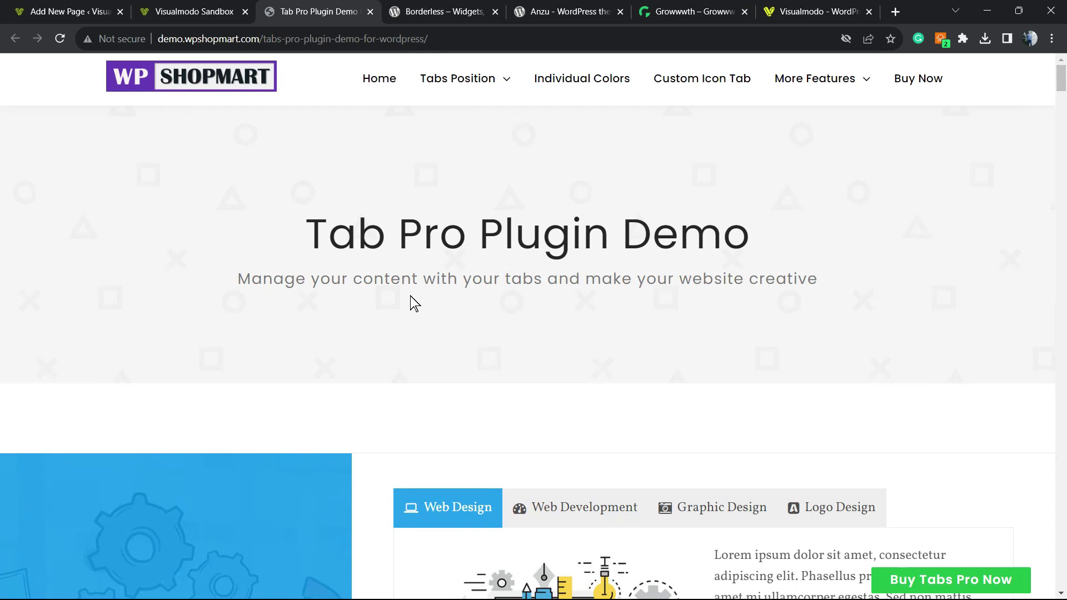
pyautogui.click(442, 11)
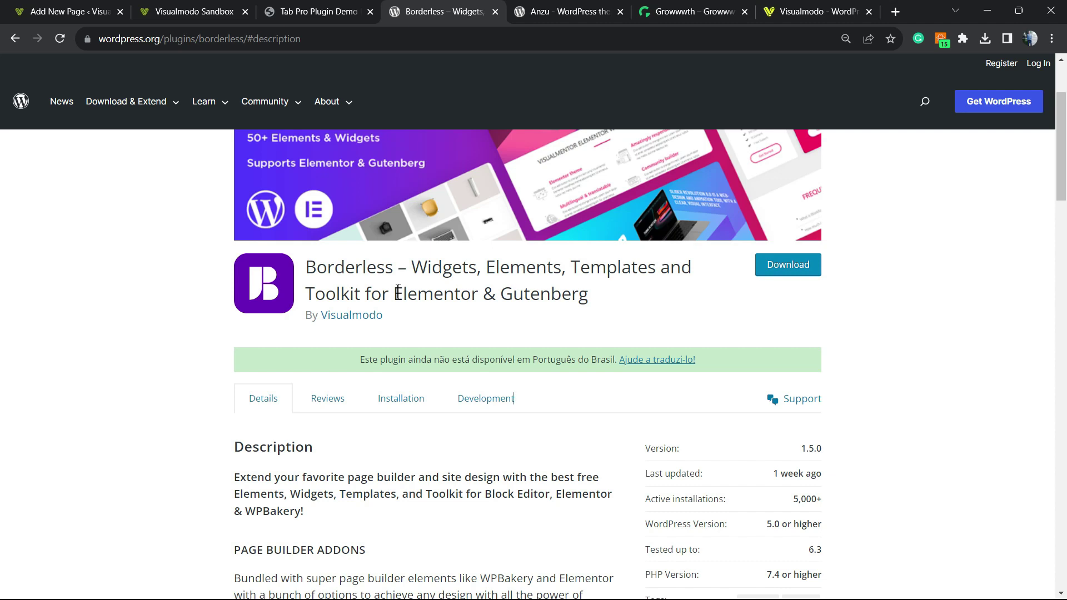
# Highlight the Borderless plugin title and its words 'Widgets' and 'Elements'
pyautogui.tripleClick(317, 276)
pyautogui.click(393, 273)
pyautogui.scroll(3, 394, 271)
pyautogui.doubleClick(448, 406)
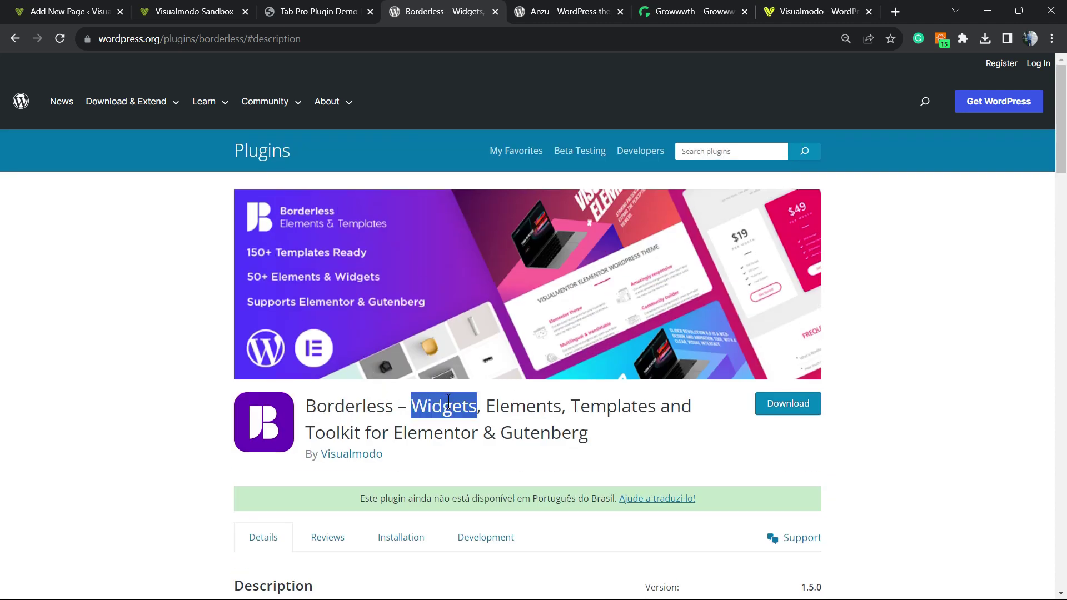
pyautogui.doubleClick(525, 406)
pyautogui.click(525, 407)
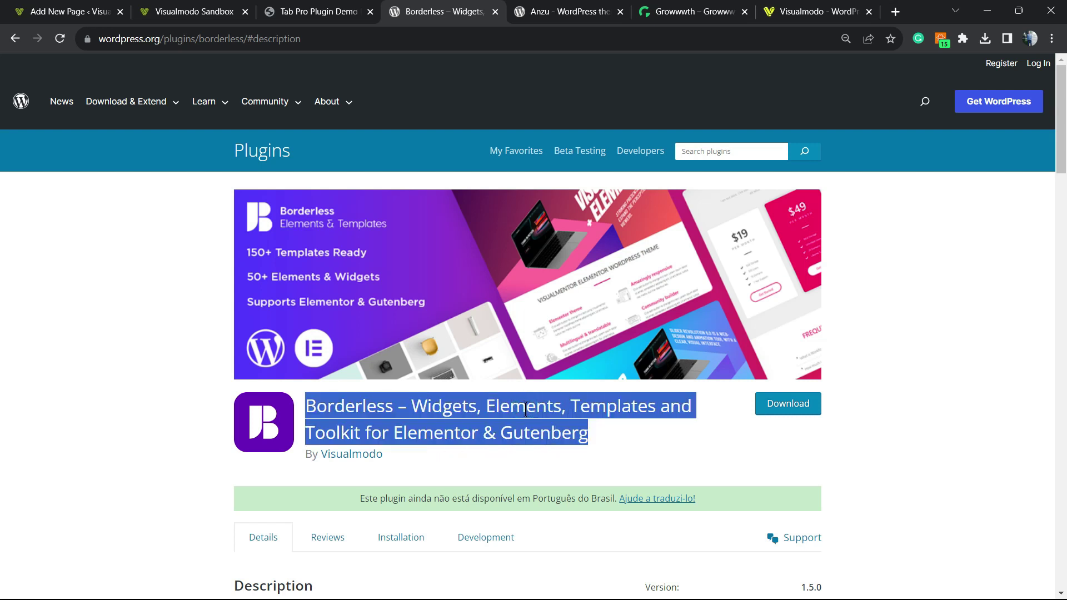
# View the Anzu theme page and Growwwth guest-posting site, ending on Visualmodo's homepage
pyautogui.click(540, 11)
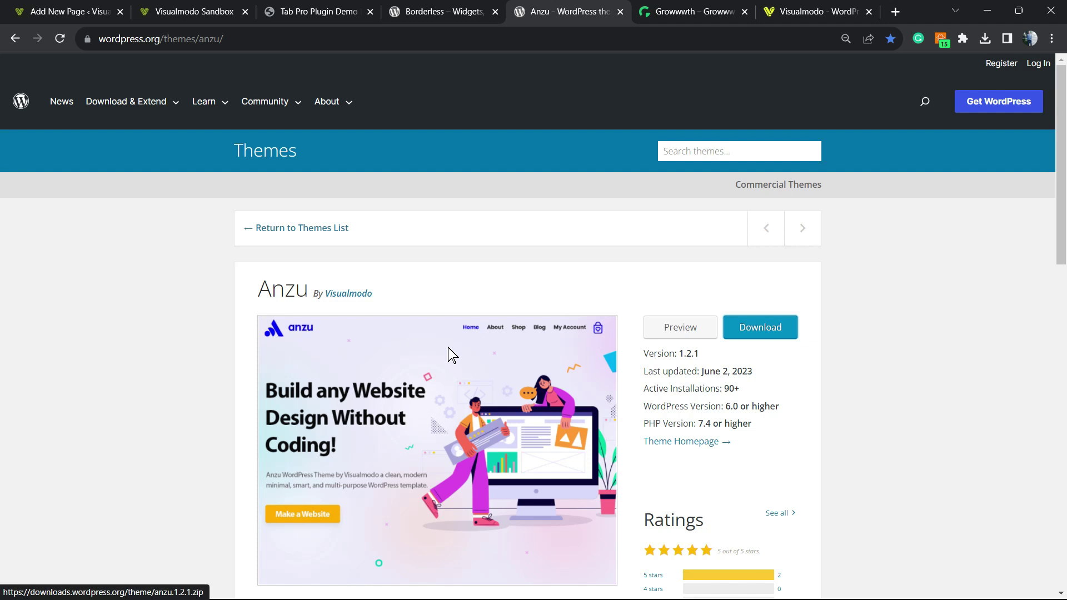
pyautogui.click(658, 12)
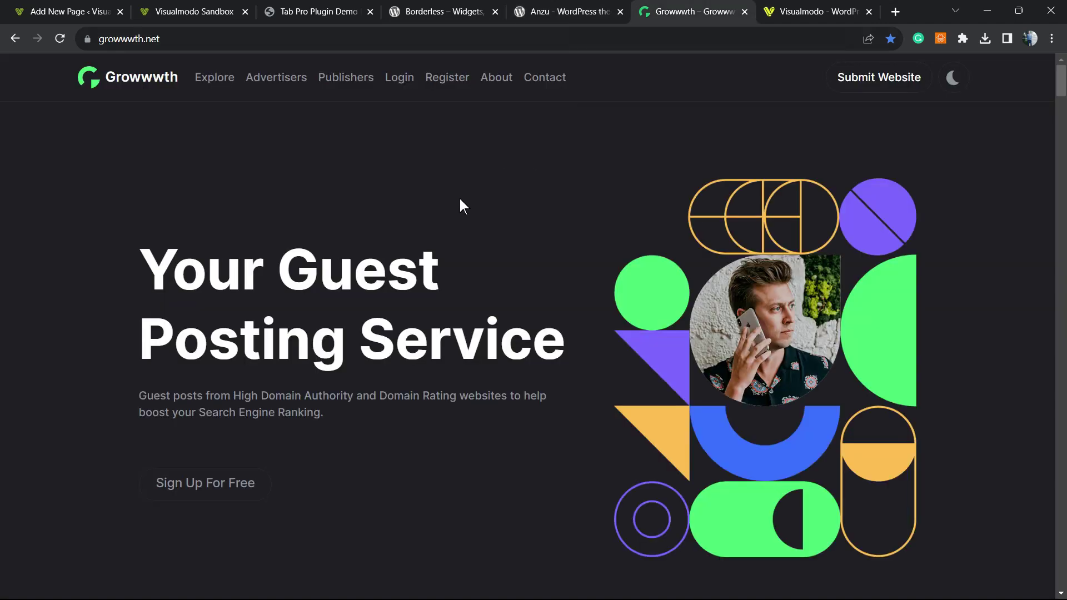
pyautogui.click(119, 39)
pyautogui.click(405, 214)
pyautogui.scroll(-3, 376, 275)
pyautogui.scroll(-3, 373, 280)
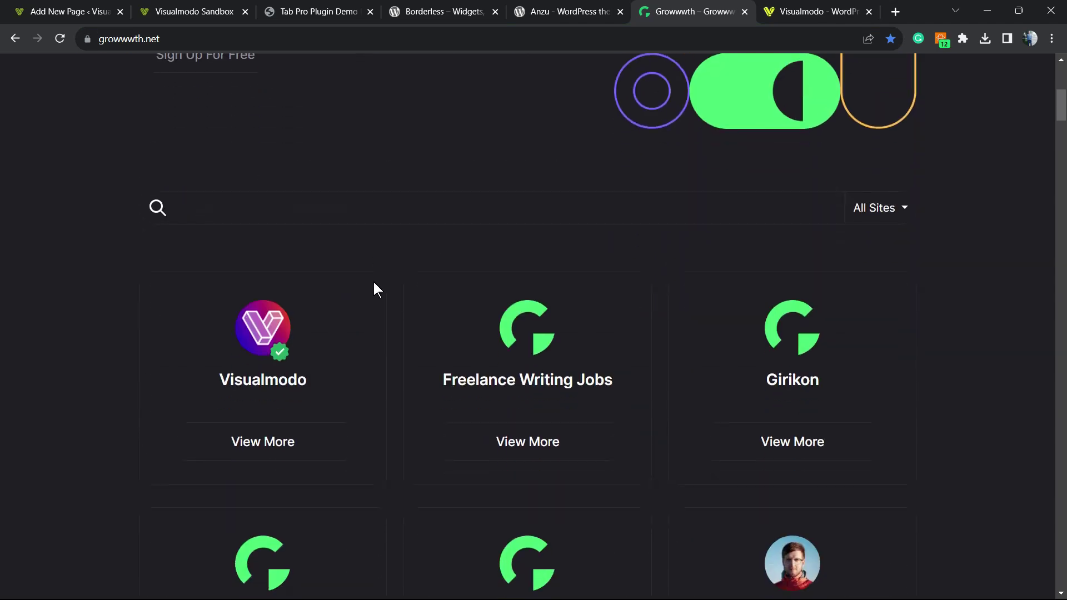
pyautogui.scroll(-5, 373, 279)
pyautogui.scroll(-2, 373, 279)
pyautogui.scroll(-6, 373, 280)
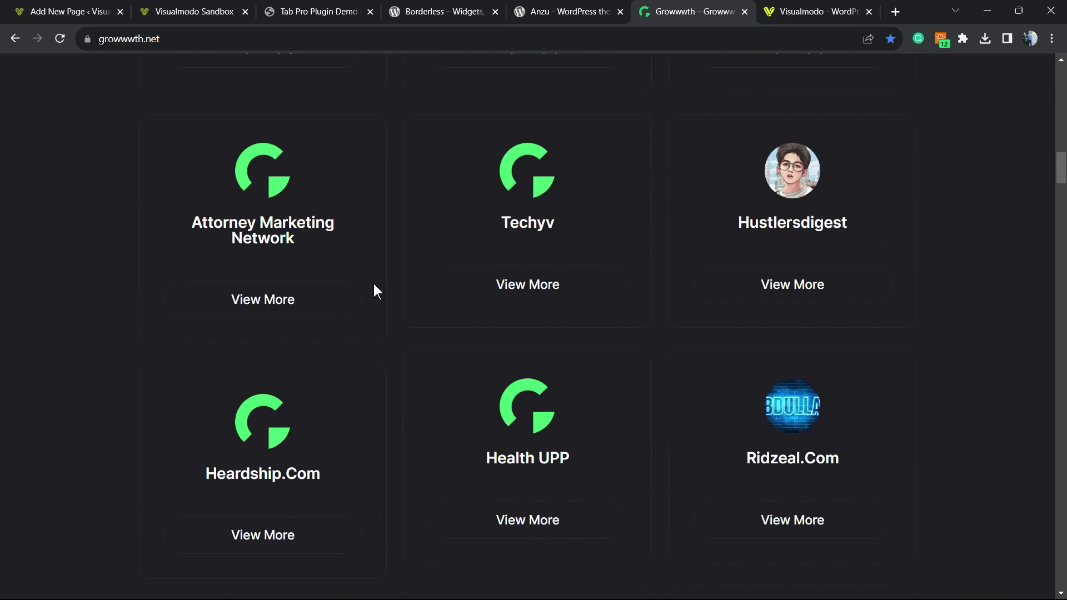
pyautogui.scroll(-6, 373, 280)
pyautogui.scroll(-4, 433, 224)
pyautogui.hotkey('ctrl', 'Tab')
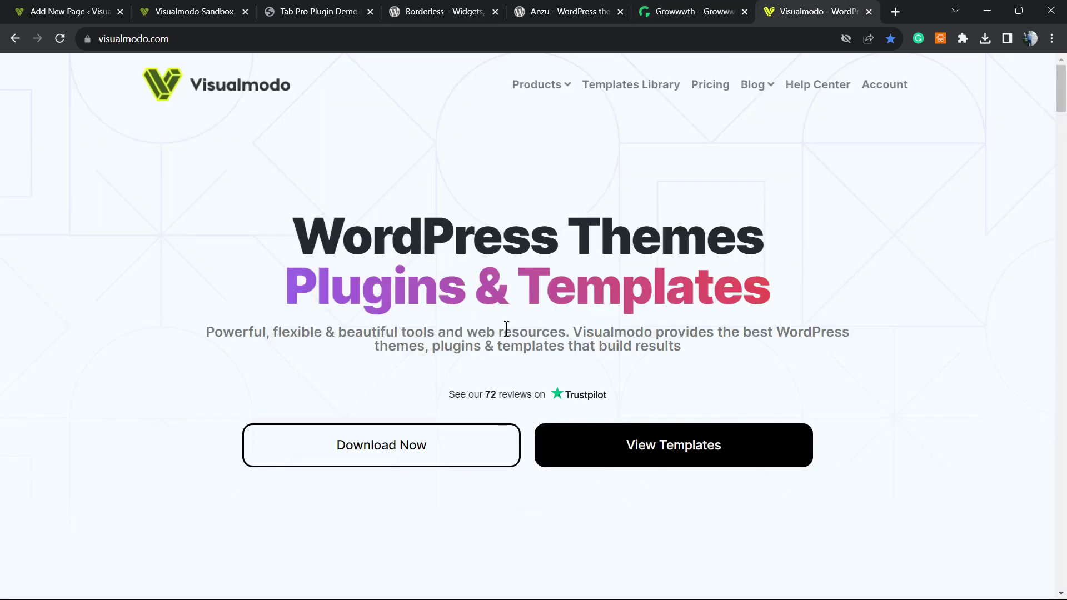
# Open Visualmodo's Templates Library to browse starter templates like Psychology and Renewable Energy
pyautogui.click(630, 85)
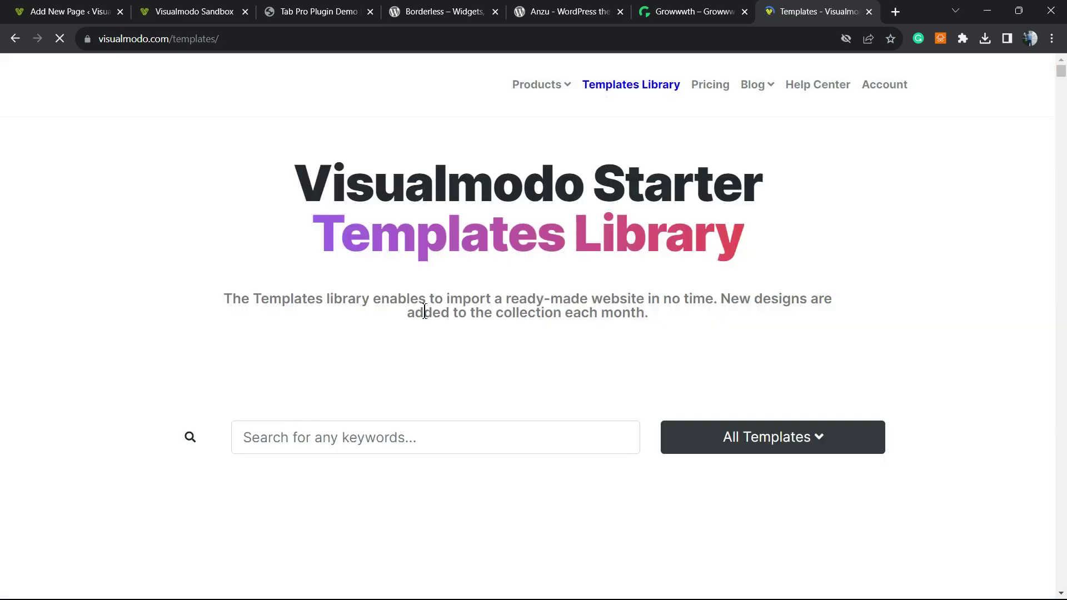
pyautogui.scroll(-3, 468, 328)
pyautogui.scroll(-3, 527, 314)
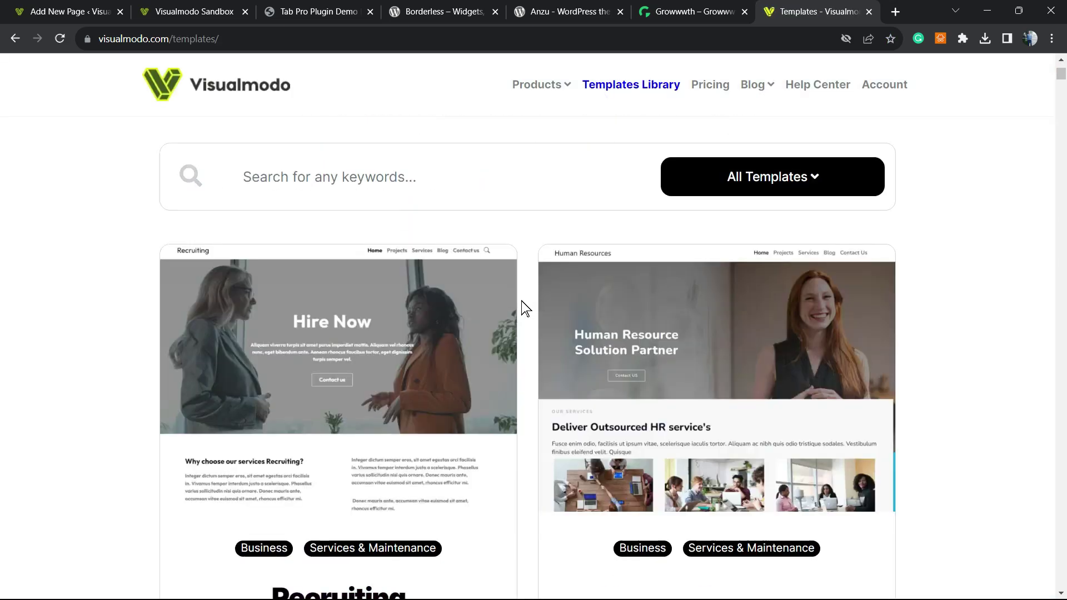
pyautogui.scroll(-3, 532, 315)
pyautogui.scroll(-3, 532, 315)
pyautogui.scroll(-3, 527, 311)
pyautogui.scroll(-3, 526, 311)
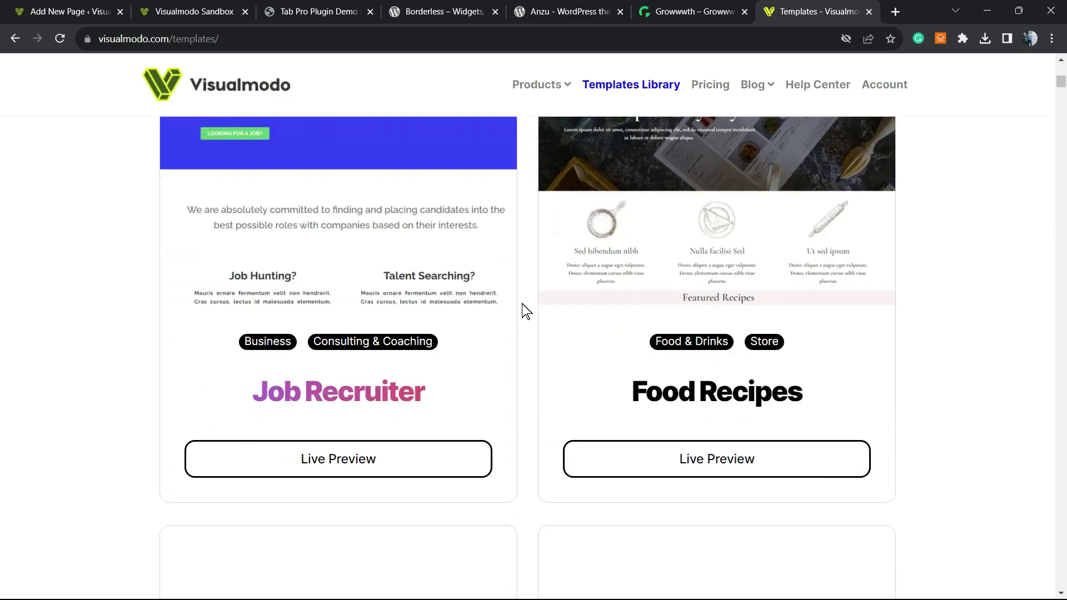
pyautogui.scroll(-4, 525, 311)
pyautogui.scroll(-3, 525, 311)
pyautogui.scroll(-3, 526, 311)
pyautogui.scroll(-4, 527, 311)
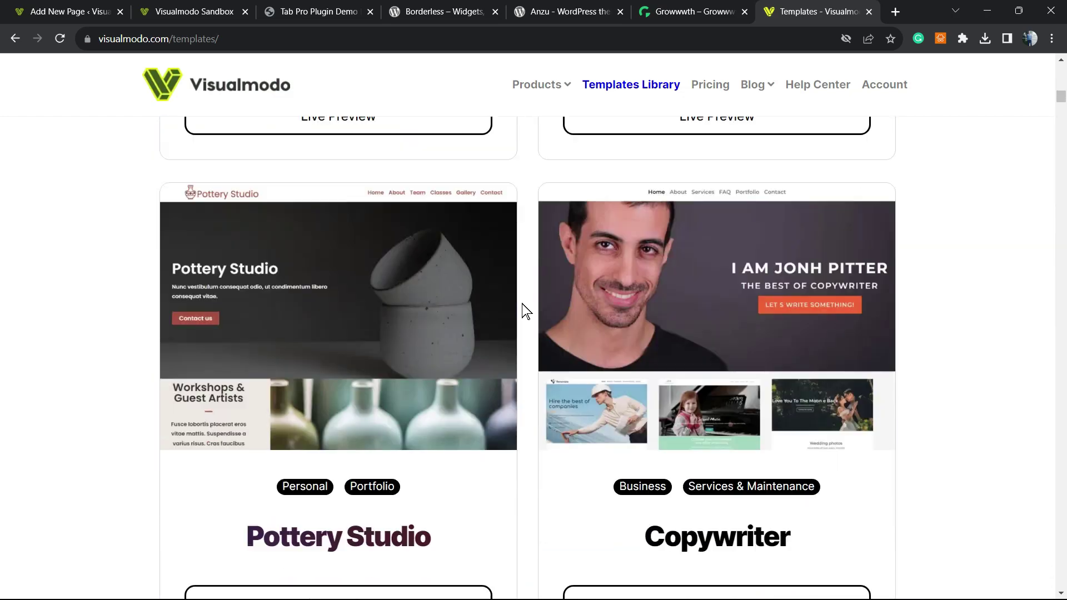
pyautogui.scroll(-4, 525, 311)
pyautogui.scroll(-3, 526, 311)
pyautogui.scroll(-4, 527, 311)
pyautogui.scroll(-4, 526, 312)
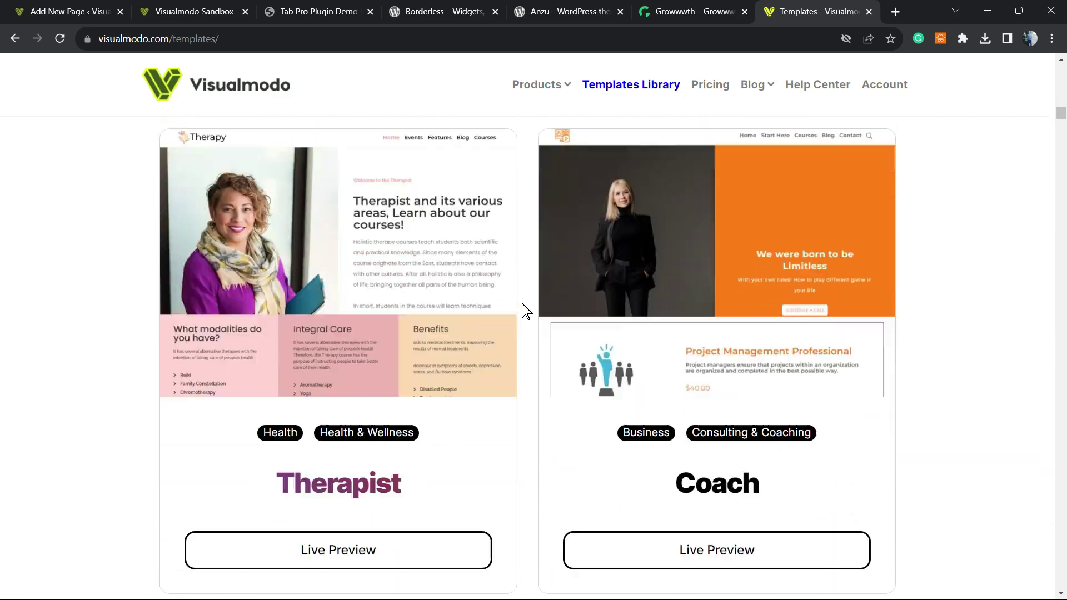
pyautogui.scroll(-4, 526, 311)
pyautogui.scroll(-3, 526, 311)
pyautogui.scroll(-4, 526, 311)
pyautogui.scroll(-4, 526, 311)
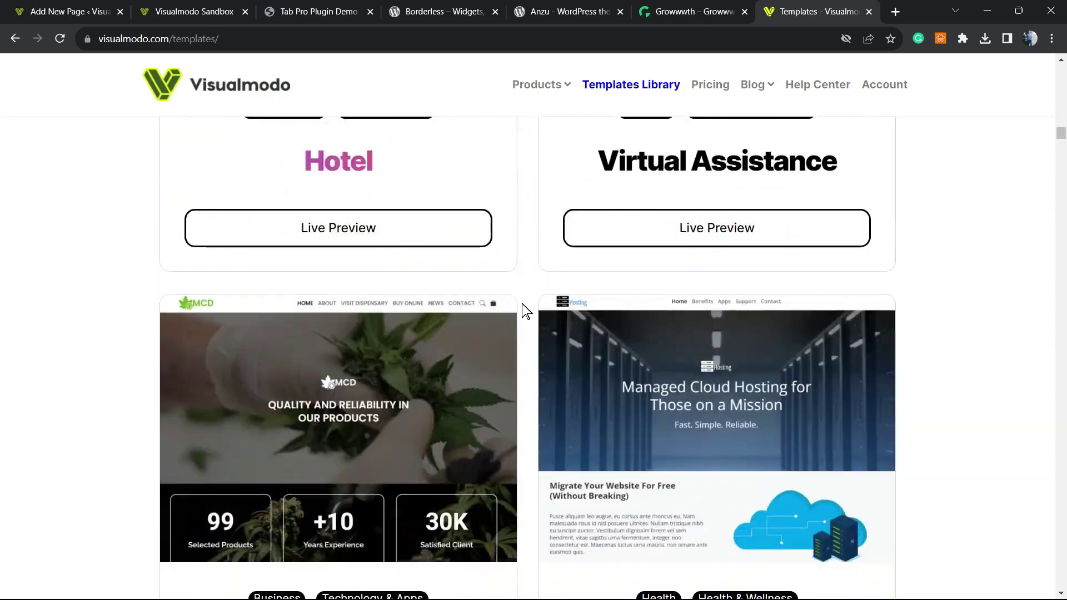
pyautogui.scroll(-4, 526, 311)
pyautogui.scroll(-3, 526, 310)
pyautogui.scroll(-4, 526, 311)
pyautogui.scroll(-4, 526, 311)
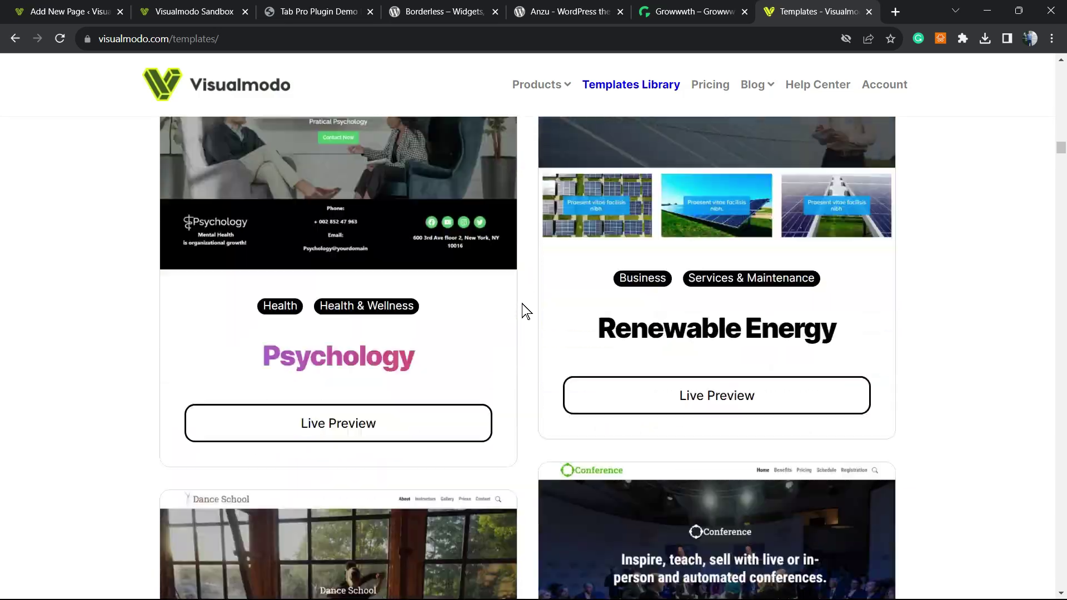